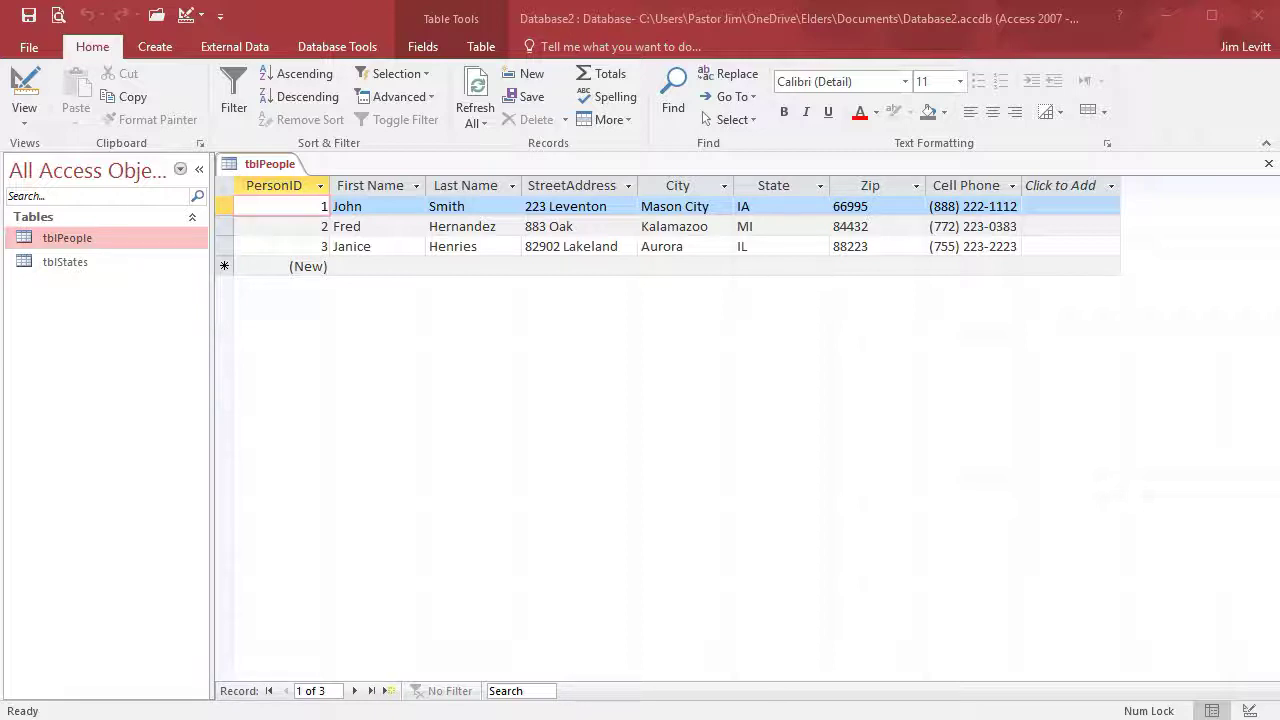
- Open tblPeople in Design View and add a Birthday field with the Date/Time data type
{"action": "right_click", "coordinate": [268, 170]}
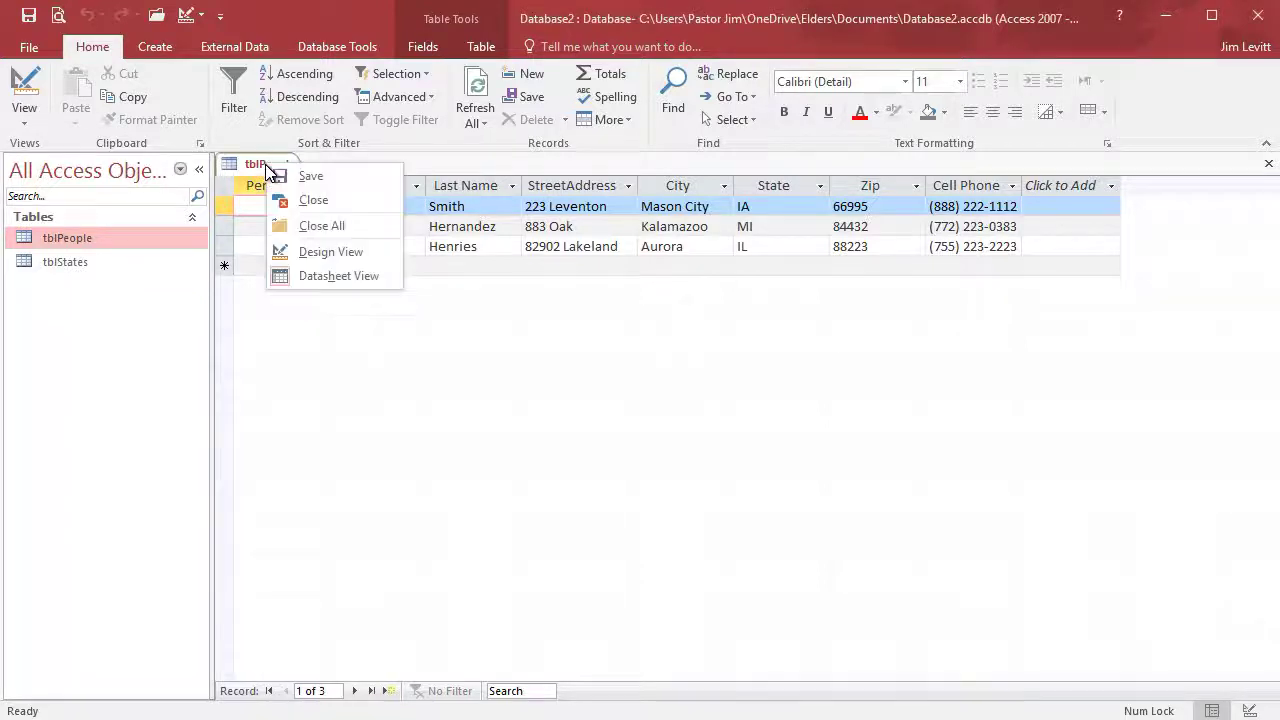
{"action": "left_click", "coordinate": [349, 250]}
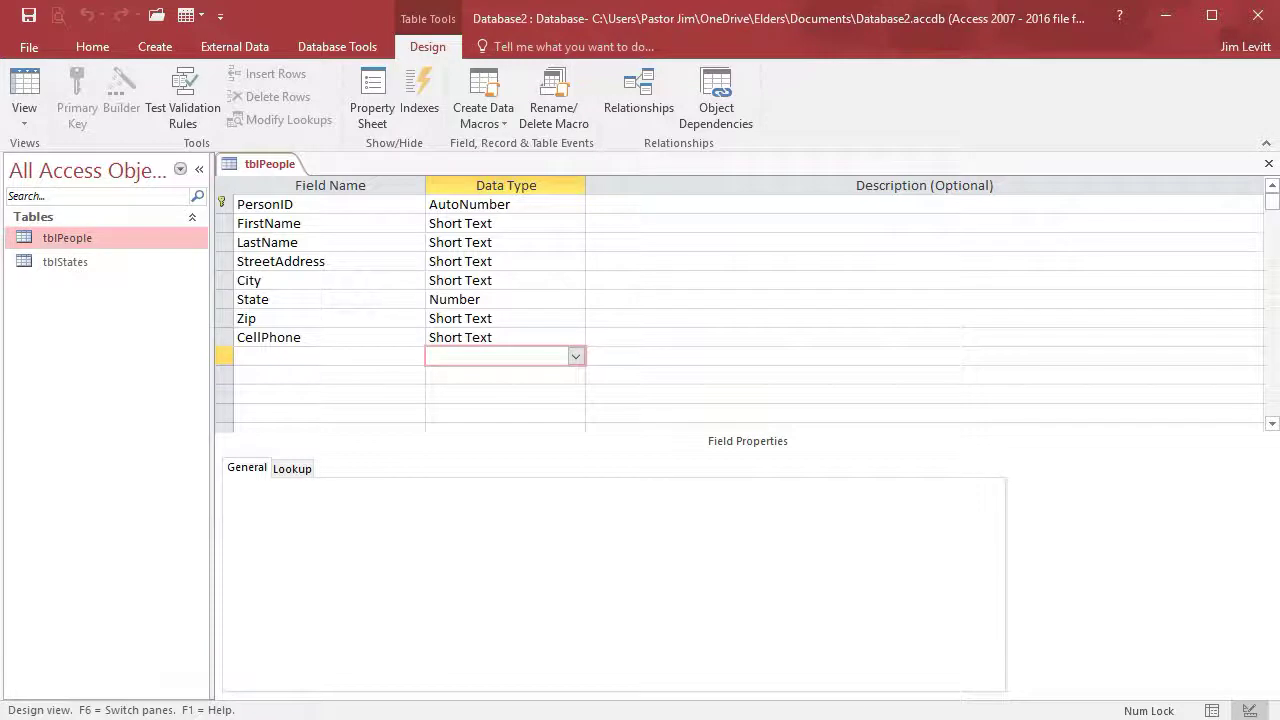
{"action": "left_click", "coordinate": [357, 355]}
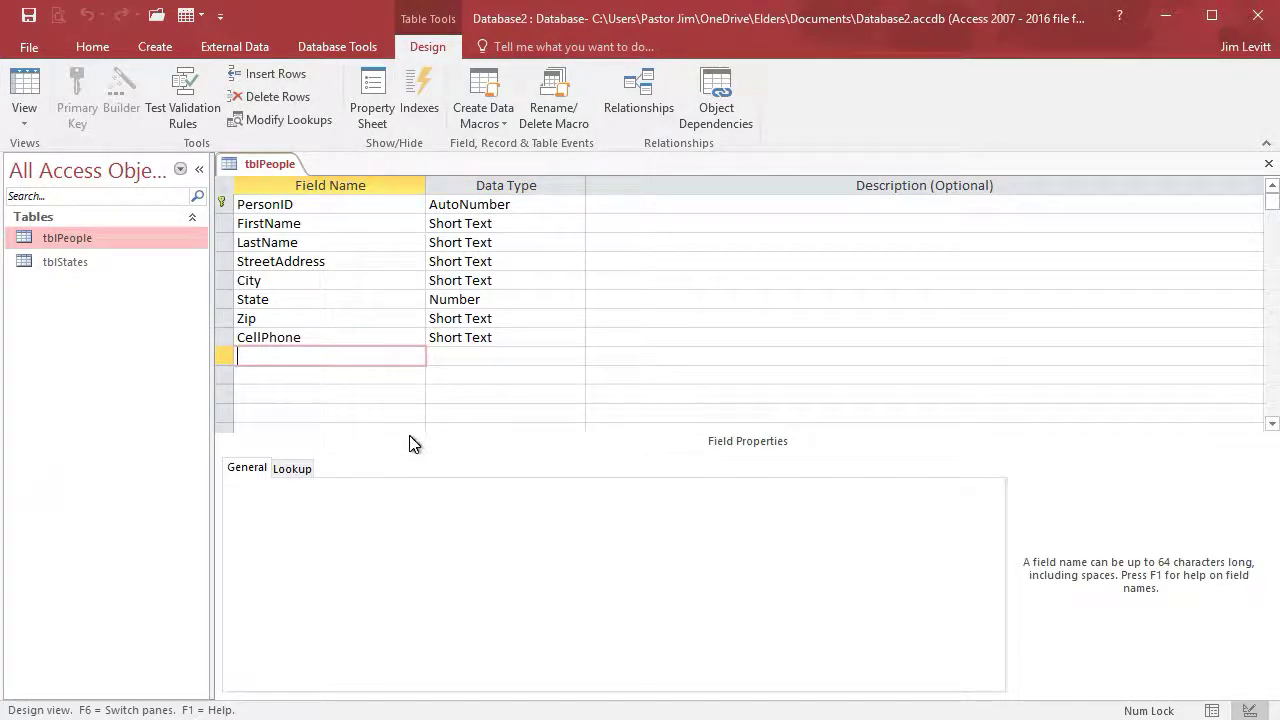
{"action": "type", "text": "Birthday"}
{"action": "key", "text": "Tab"}
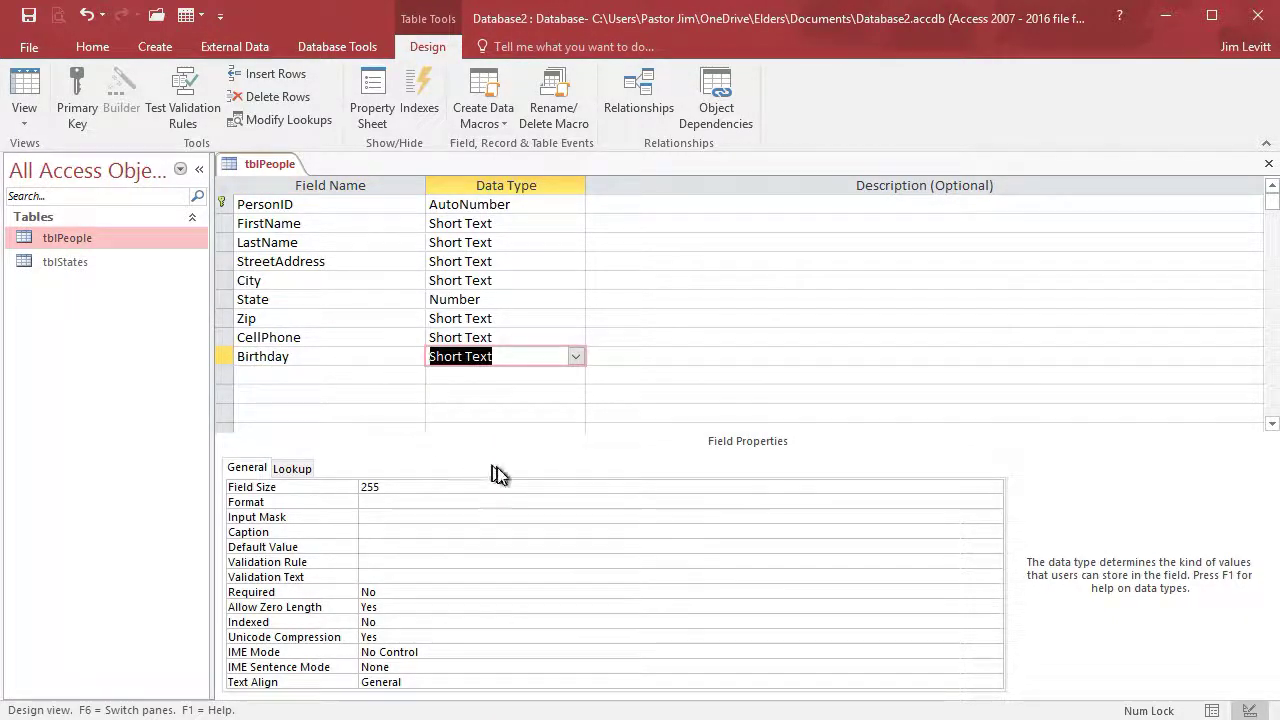
{"action": "left_click", "coordinate": [577, 357]}
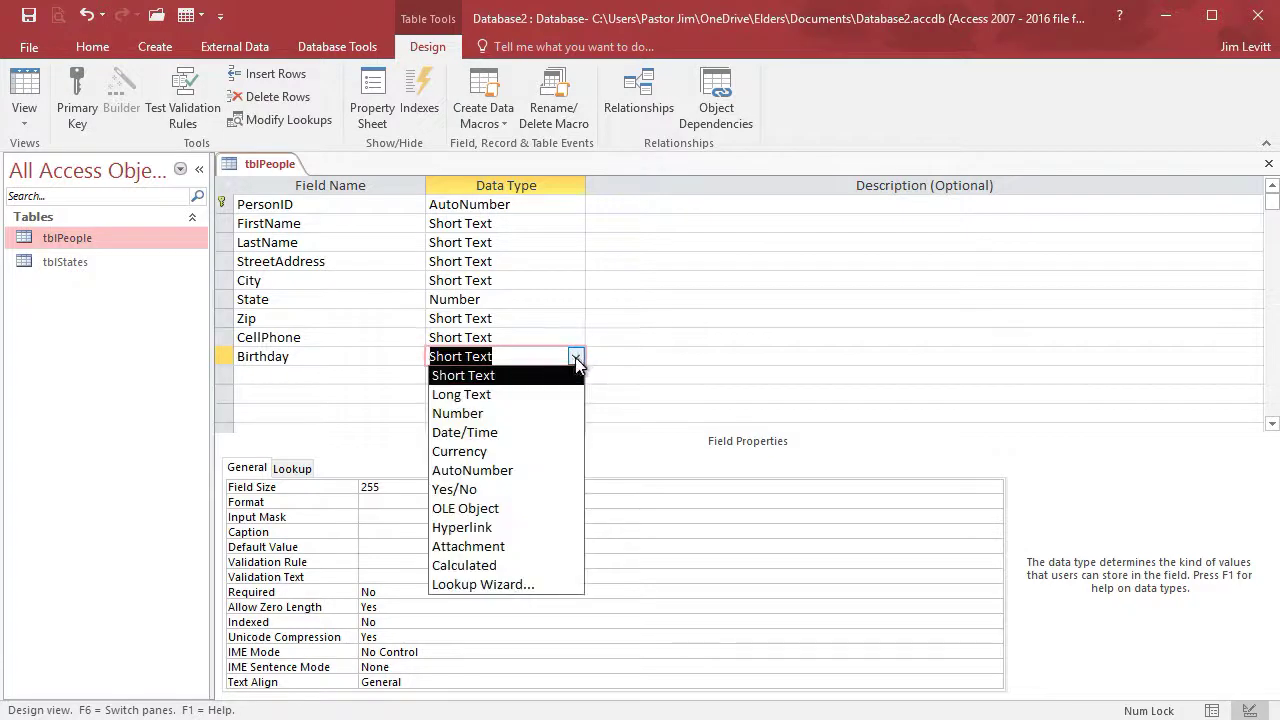
{"action": "left_click", "coordinate": [545, 436]}
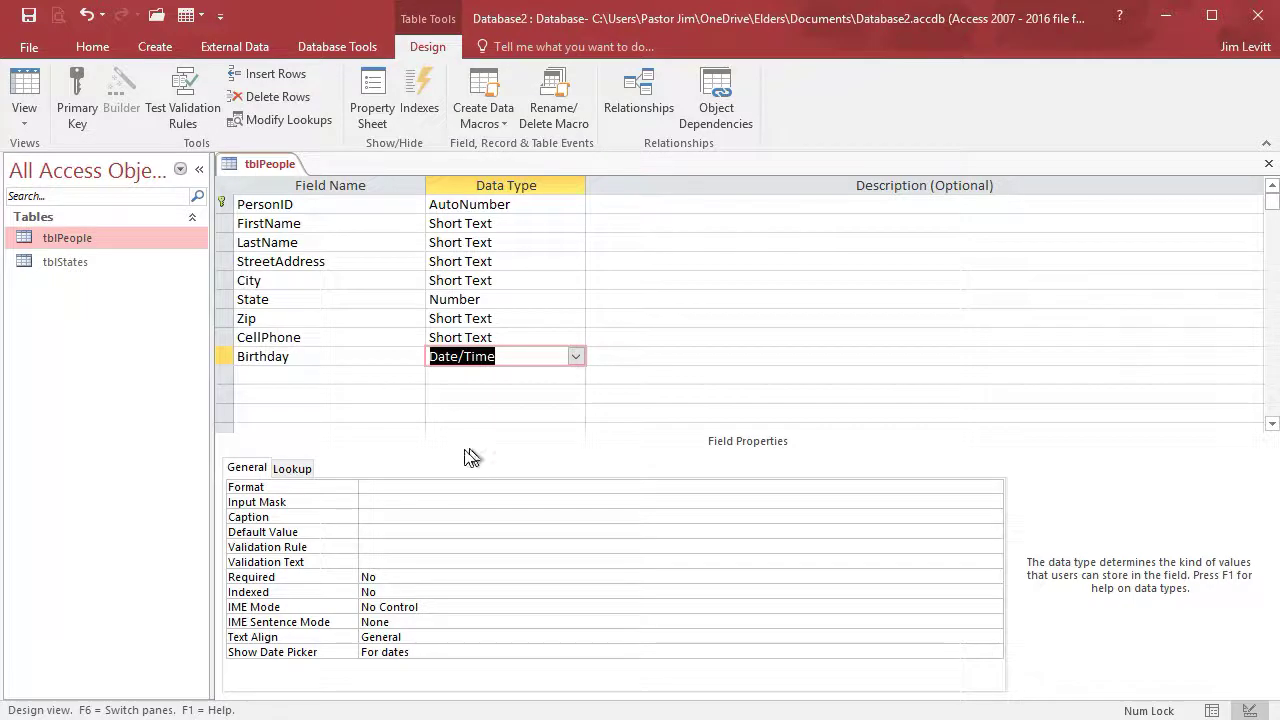
- Use the Expression Builder to set Birthday's validation rule to <=DateAdd("yyyy",-18,Date()) or IsNull
{"action": "left_click", "coordinate": [381, 545]}
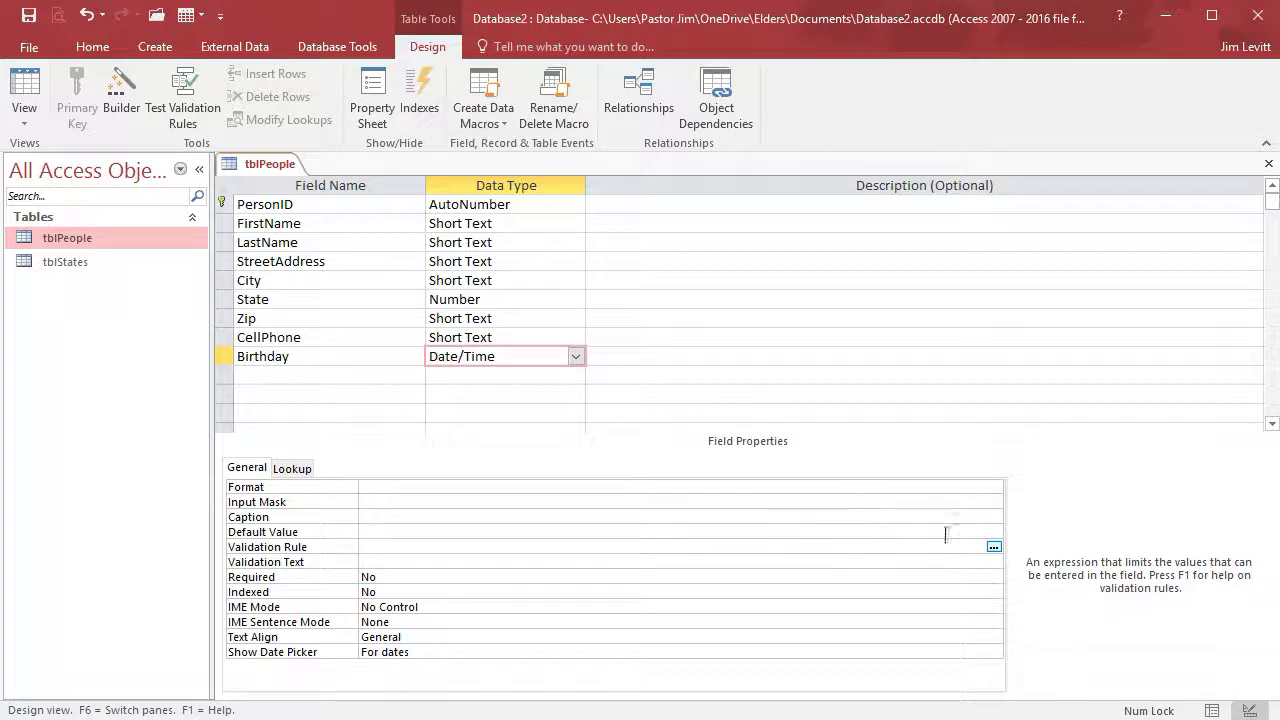
{"action": "left_click", "coordinate": [995, 548]}
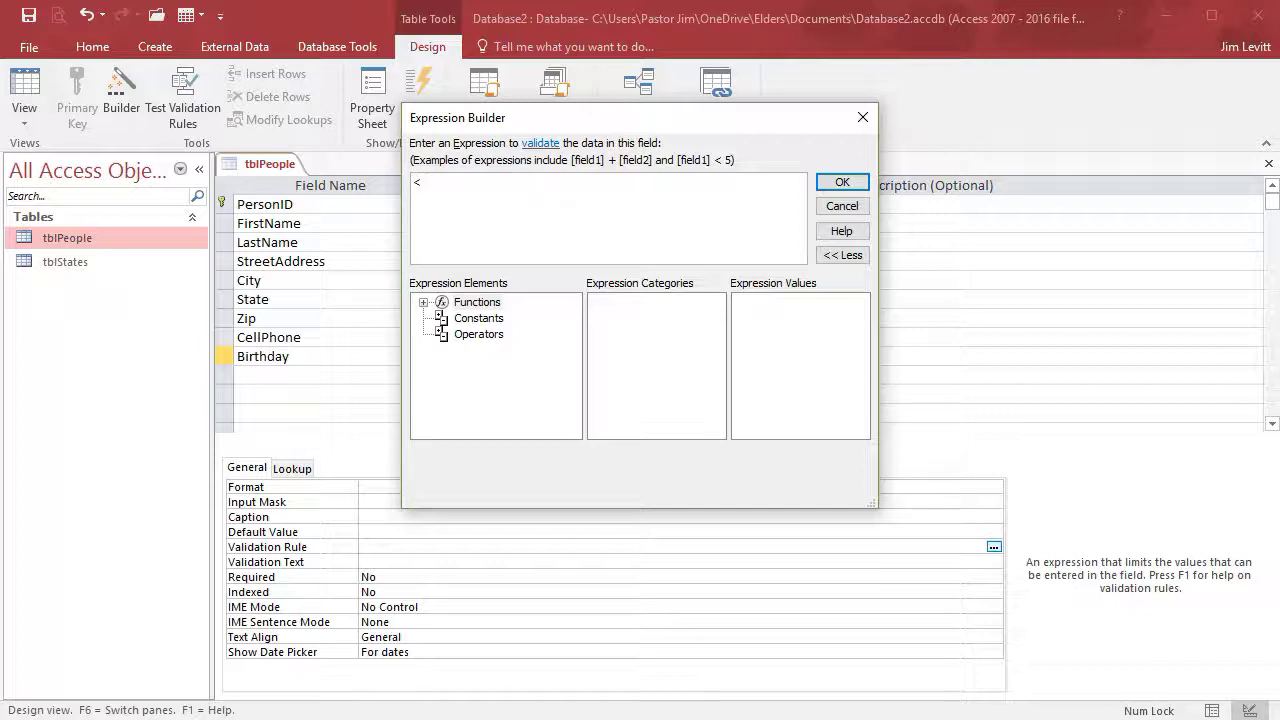
{"action": "type", "text": "D"}
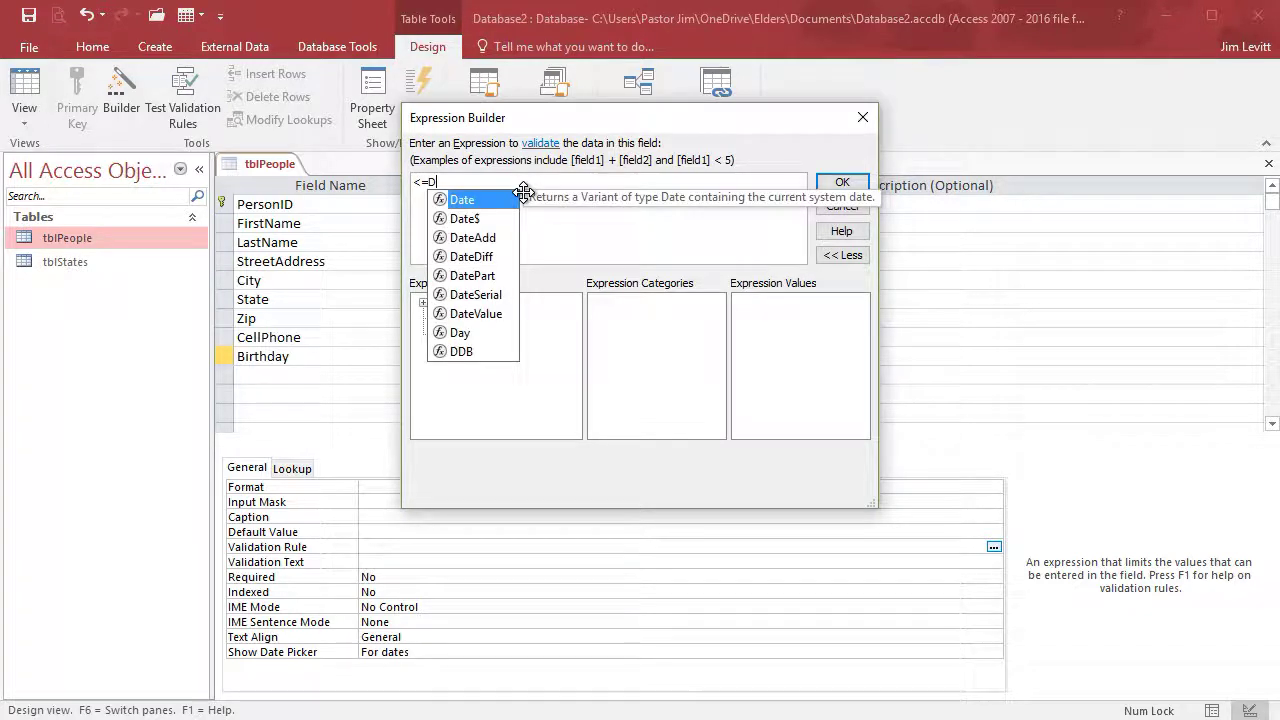
{"action": "type", "text": "adt"}
{"action": "key", "text": "BackSpace"}
{"action": "key", "text": "BackSpace"}
{"action": "type", "text": "te"}
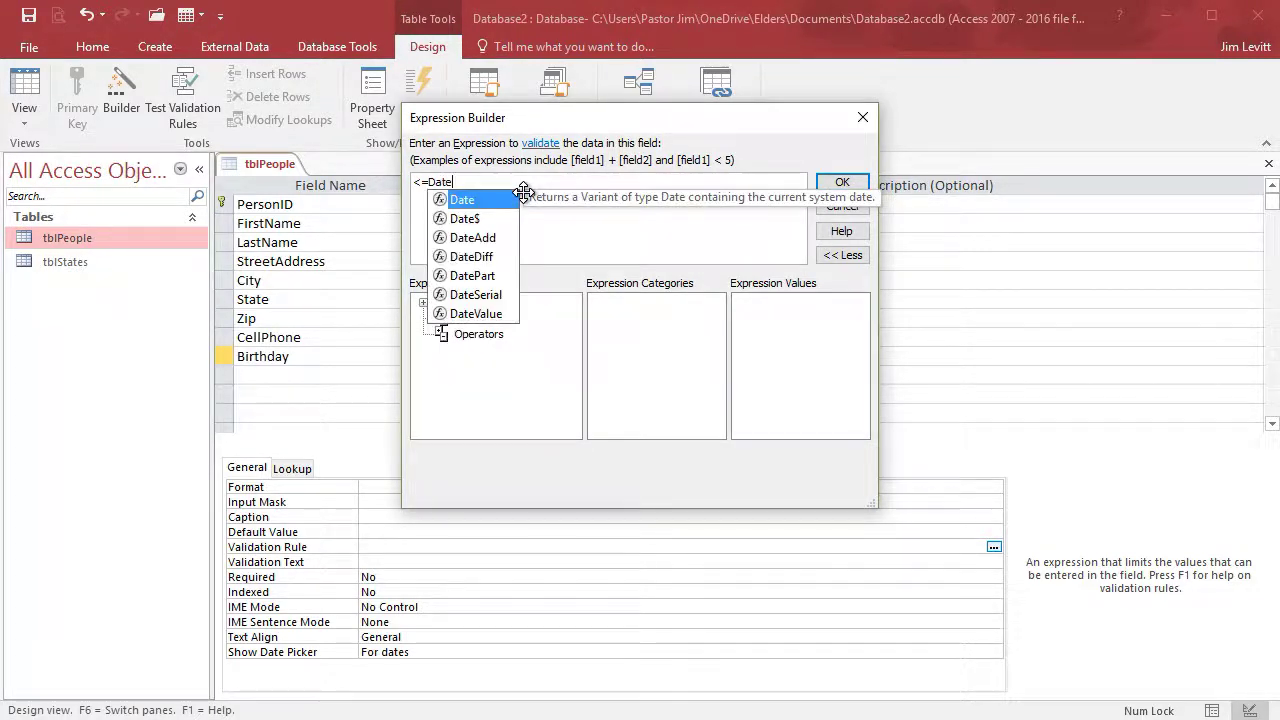
{"action": "type", "text": "Add"}
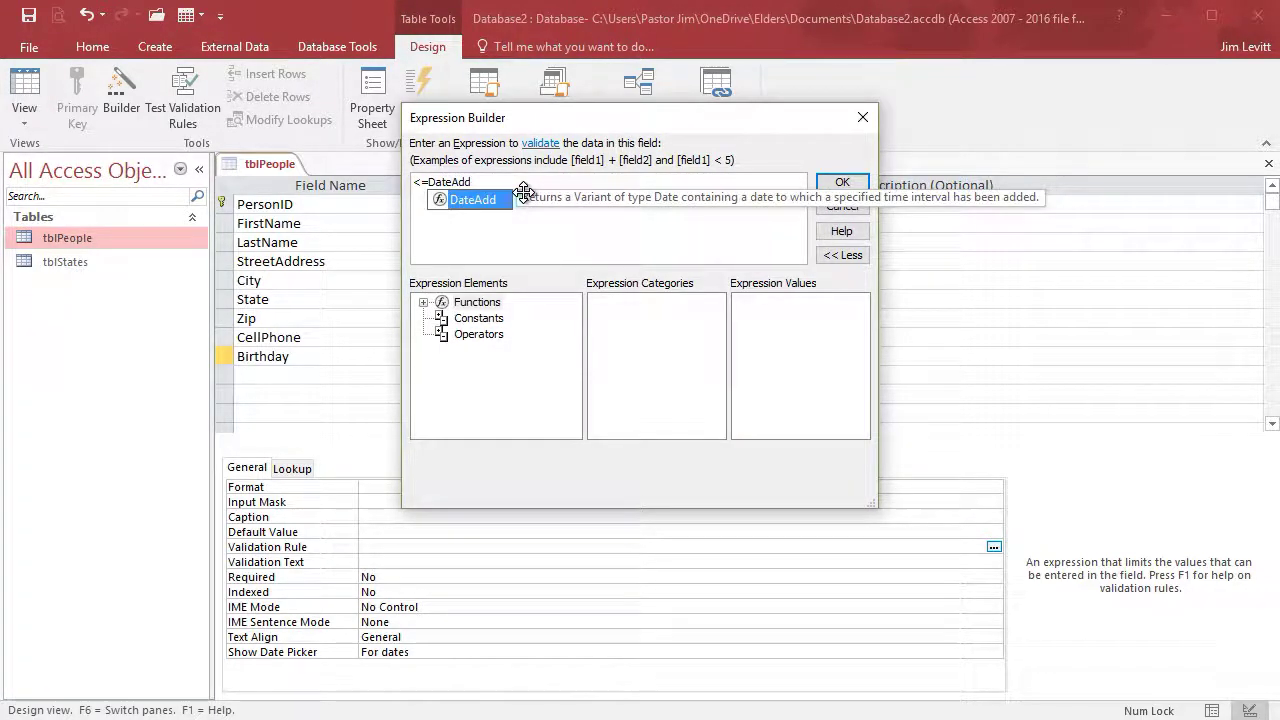
{"action": "type", "text": "(\"yyyy"}
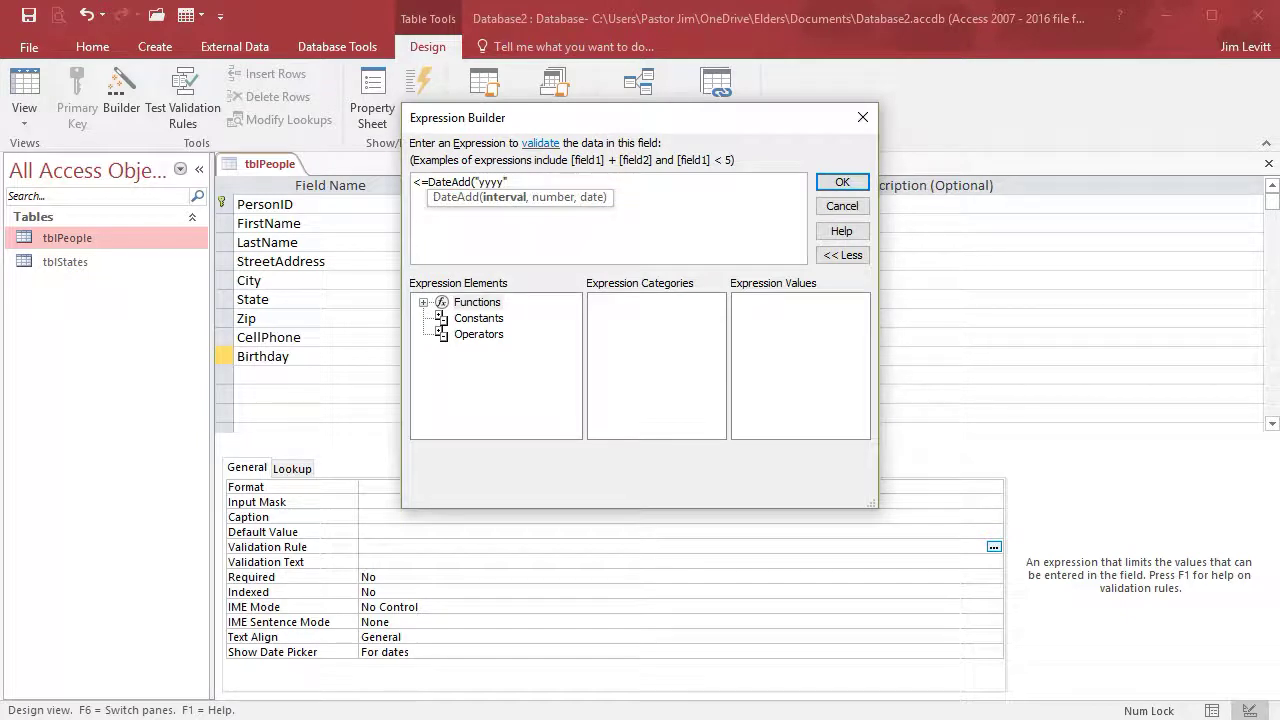
{"action": "type", "text": "\",-18"}
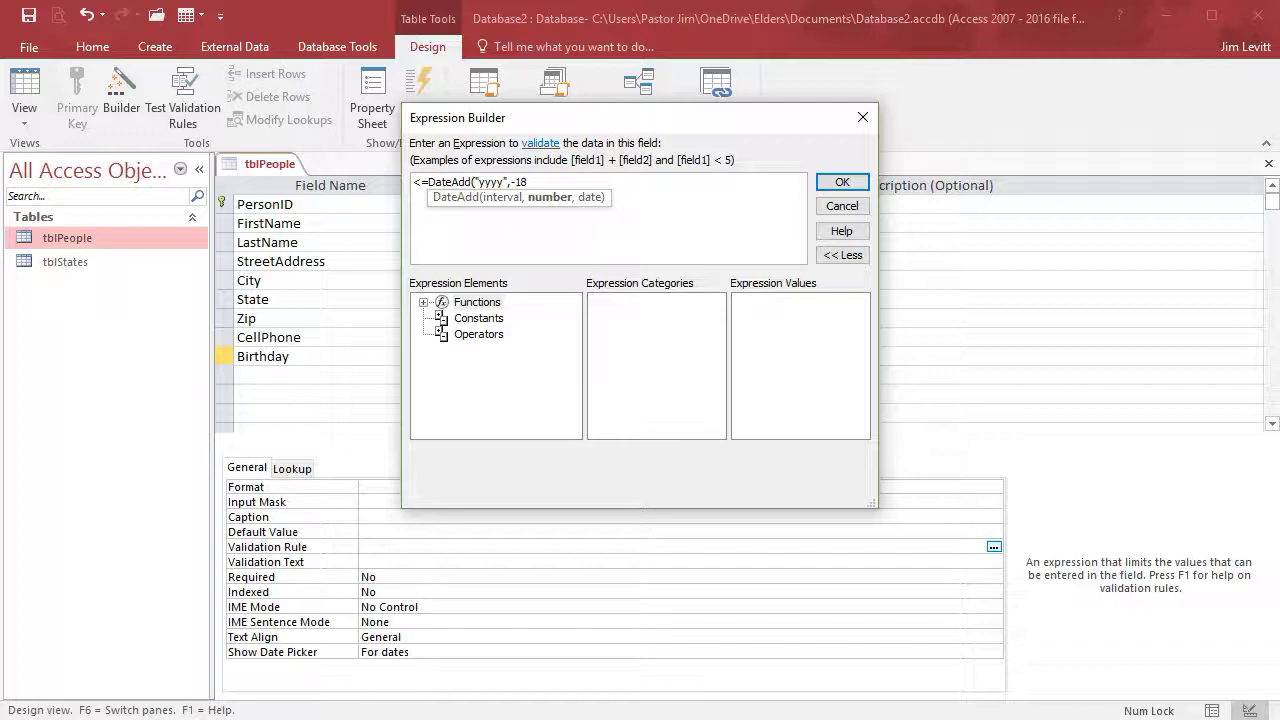
{"action": "type", "text": ",D"}
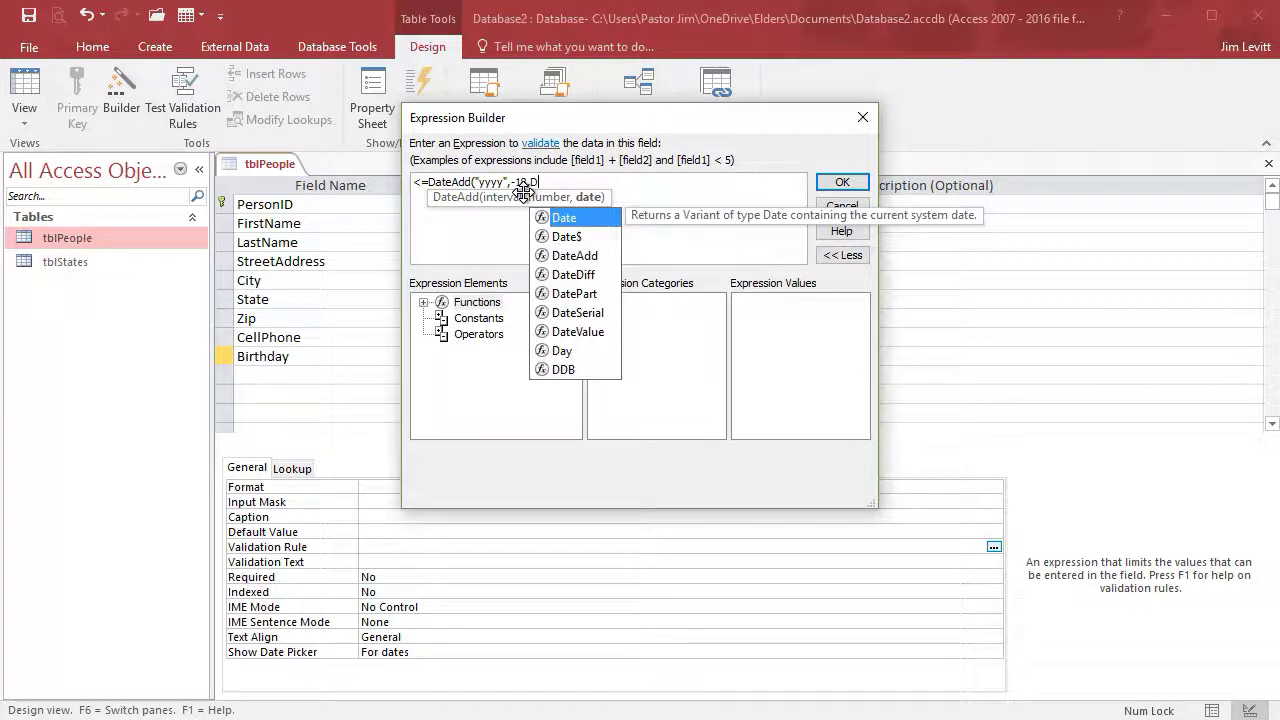
{"action": "type", "text": "ate"}
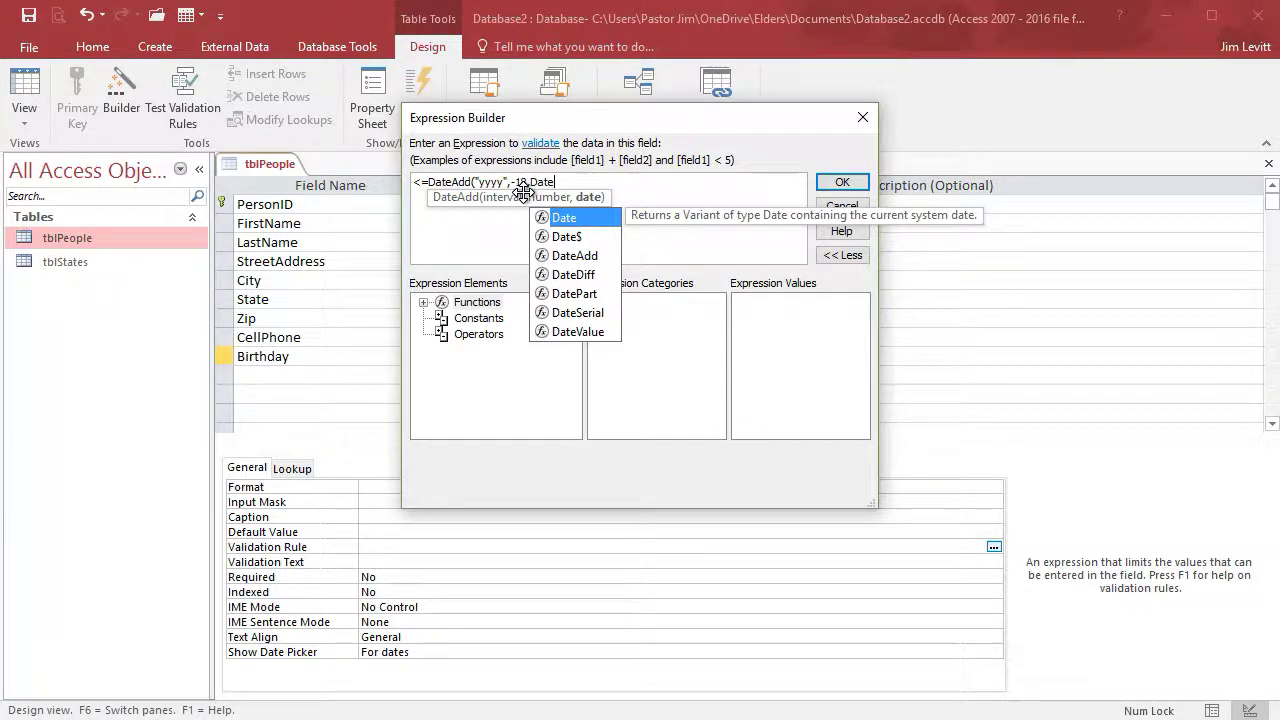
{"action": "key", "text": "Tab"}
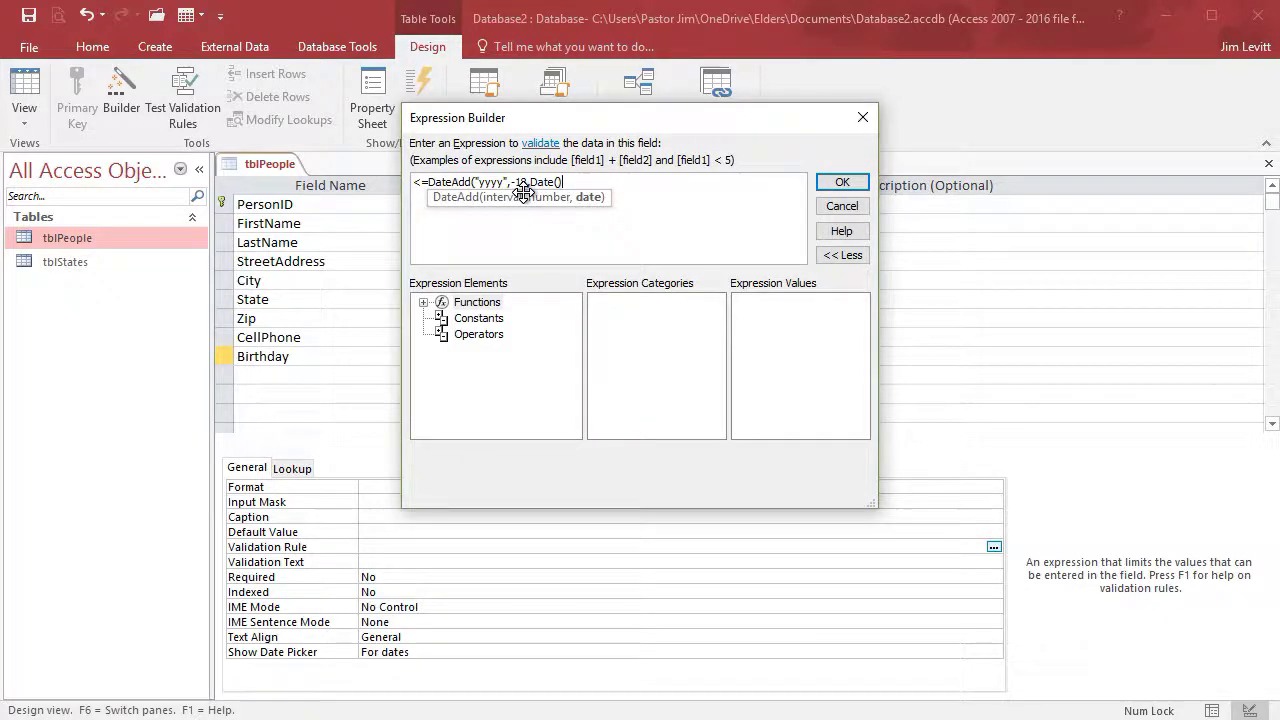
{"action": "type", "text": ")"}
{"action": "type", "text": " or"}
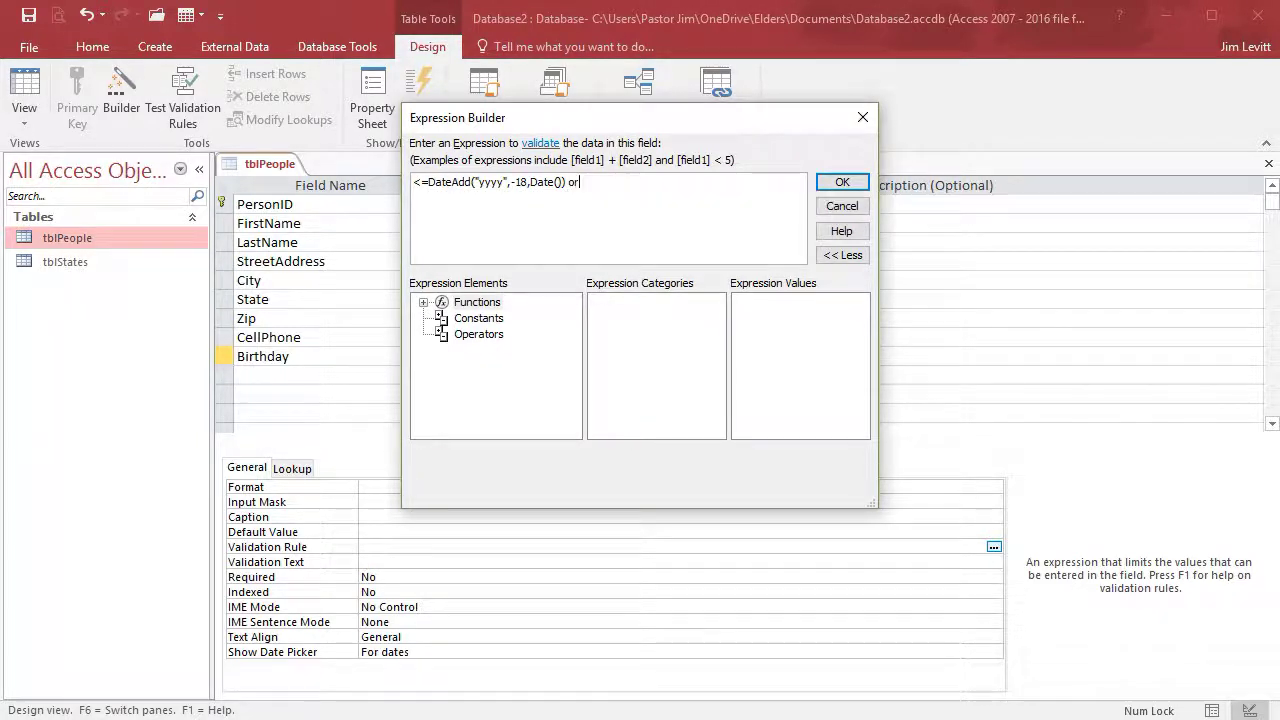
{"action": "type", "text": " IsNull"}
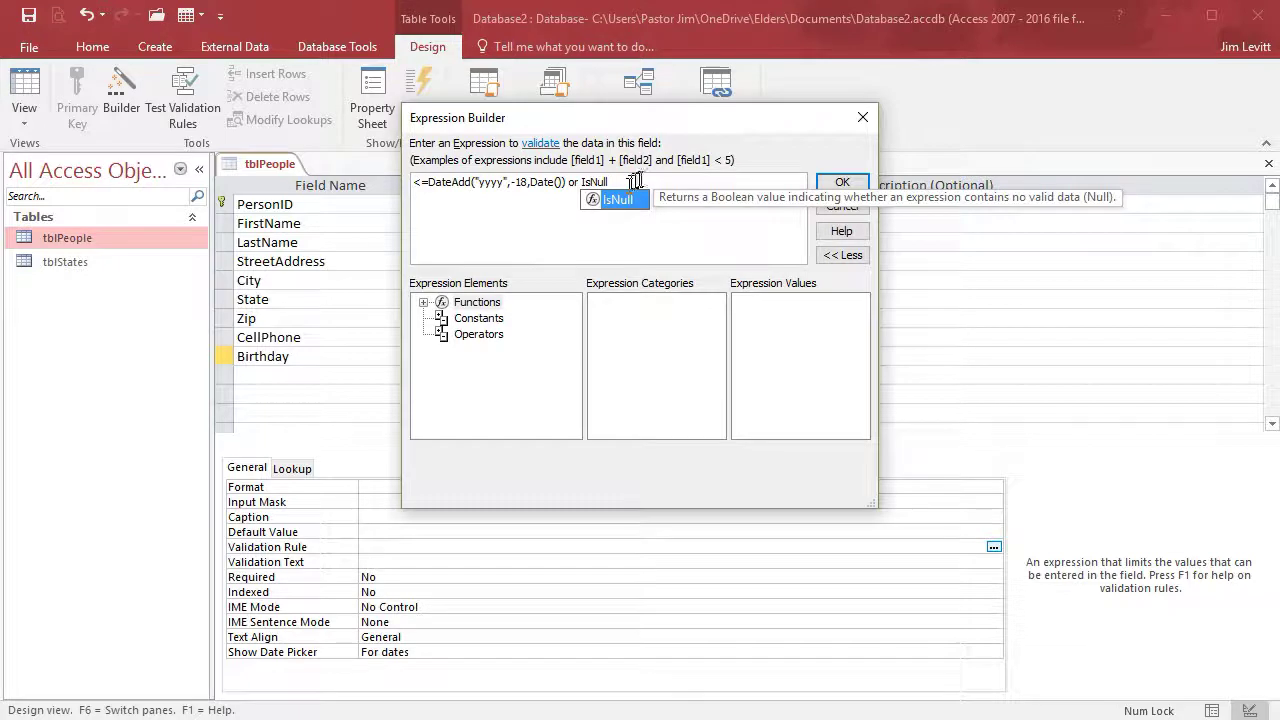
{"action": "left_click", "coordinate": [843, 186]}
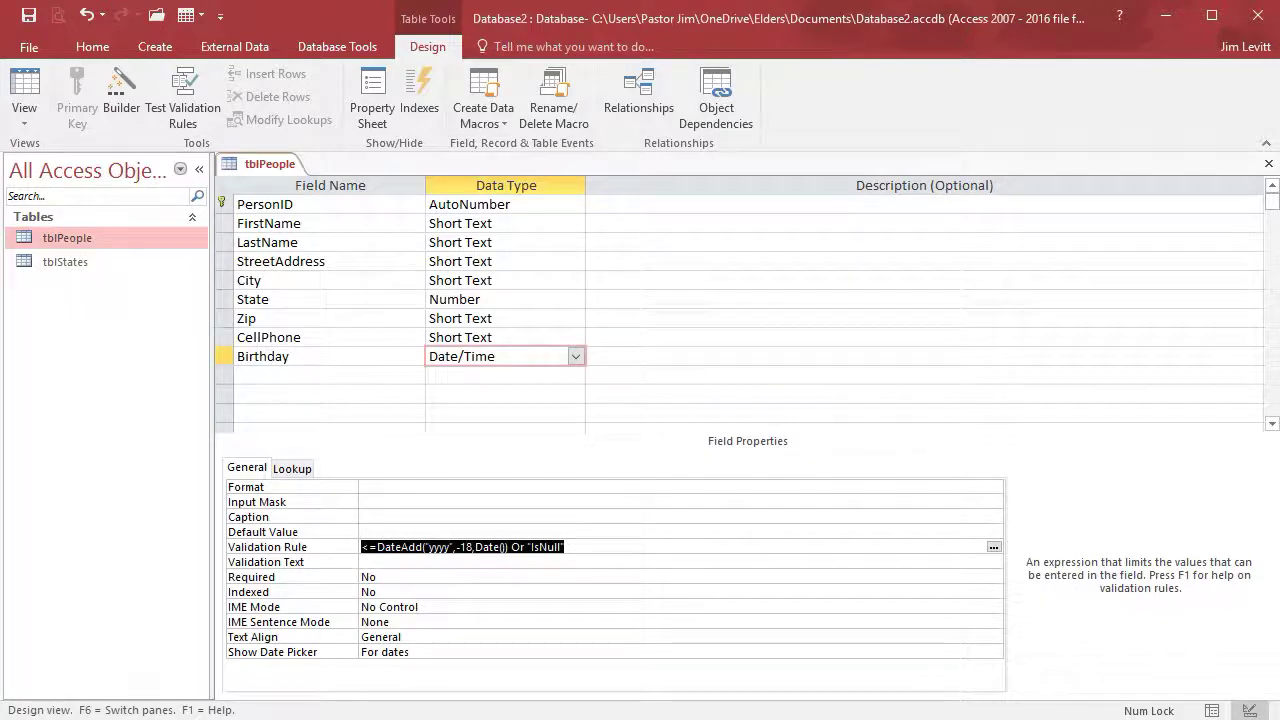
- Give Birthday validation text 'Must be older than 18 years from now' and caption 'Birthday', then return to Datasheet View
{"action": "left_click", "coordinate": [410, 561]}
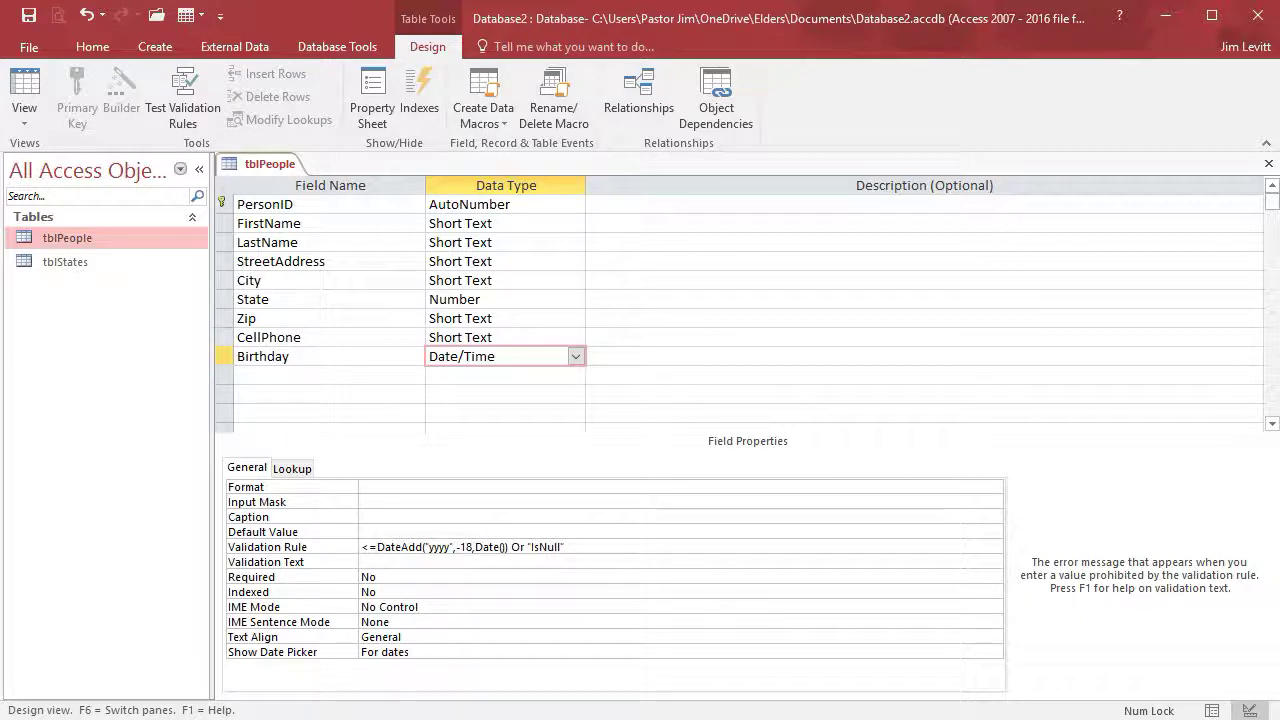
{"action": "type", "text": "Must be older than 18 years from now"}
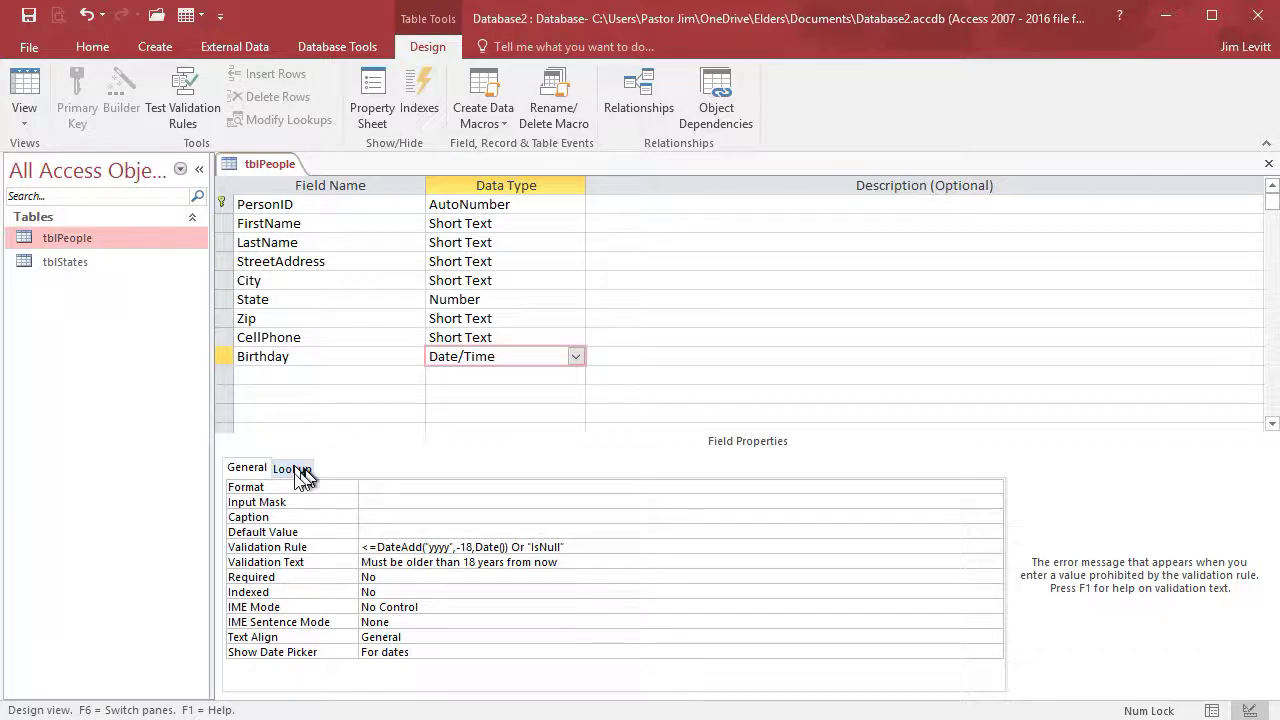
{"action": "left_click", "coordinate": [390, 517]}
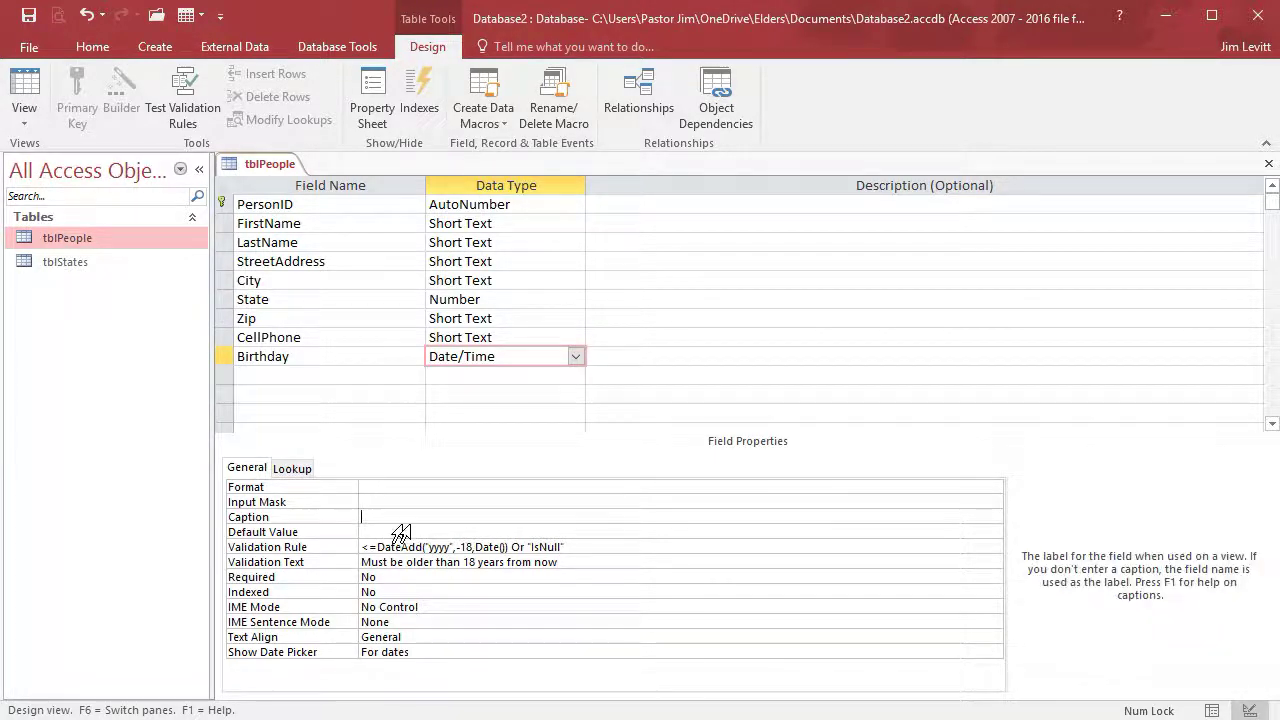
{"action": "type", "text": "Birthday"}
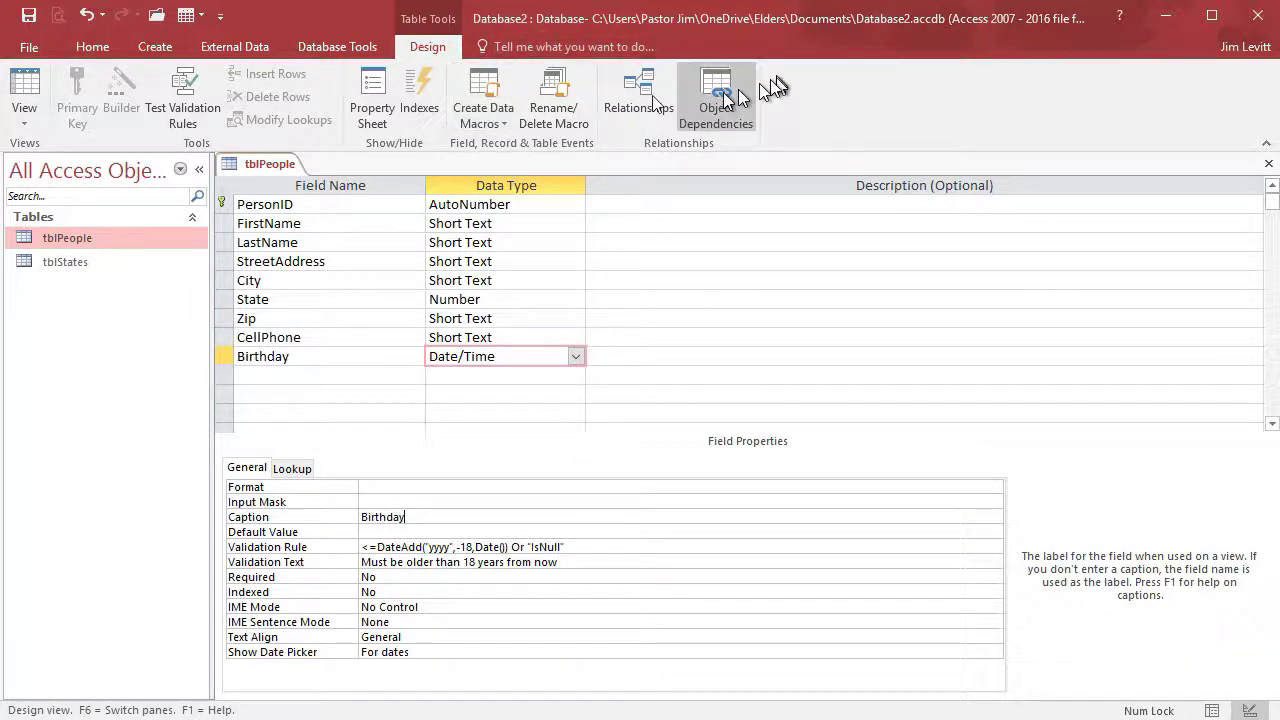
{"action": "left_click", "coordinate": [24, 88]}
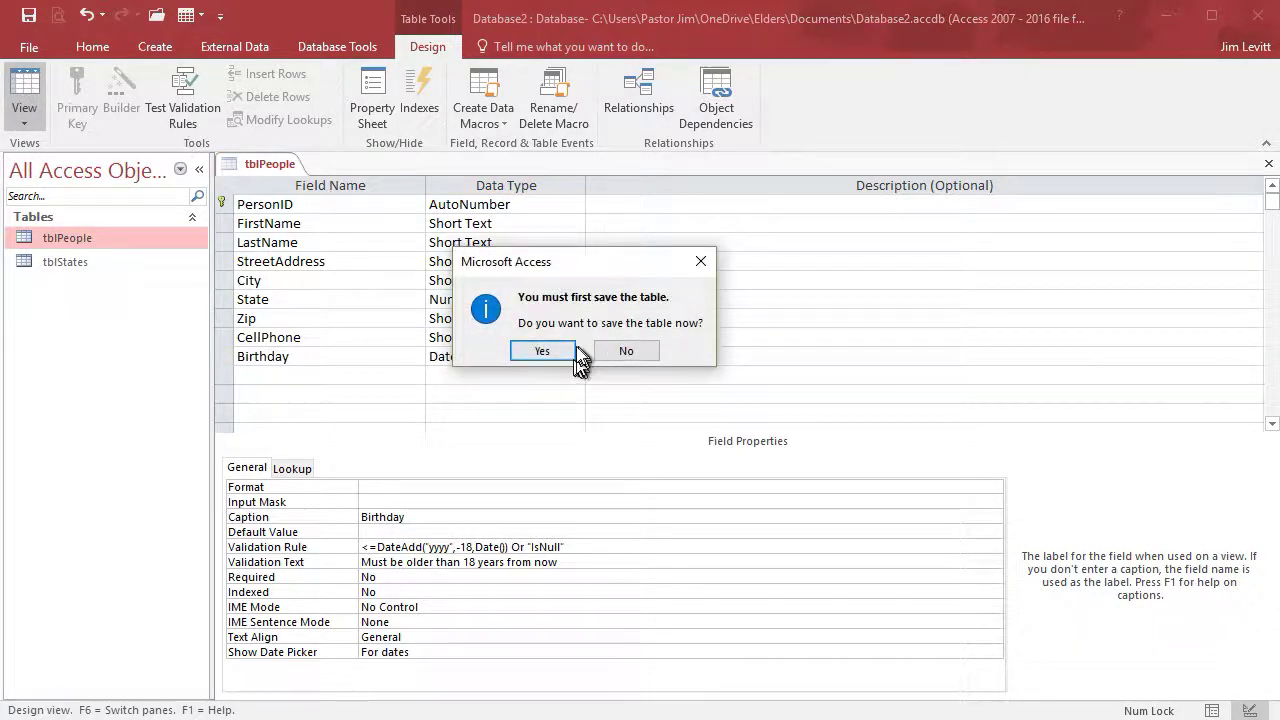
- Save the table design and keep the new validation rule for existing records
{"action": "left_click", "coordinate": [543, 351]}
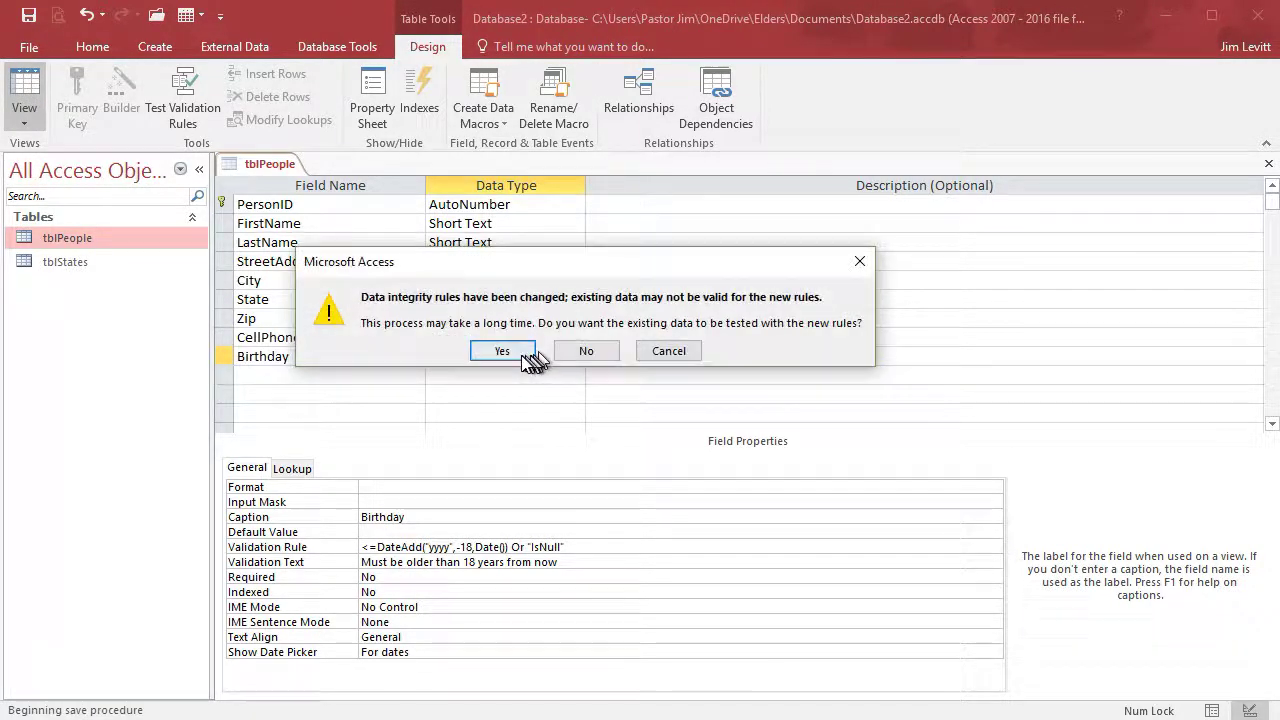
{"action": "left_click", "coordinate": [501, 350]}
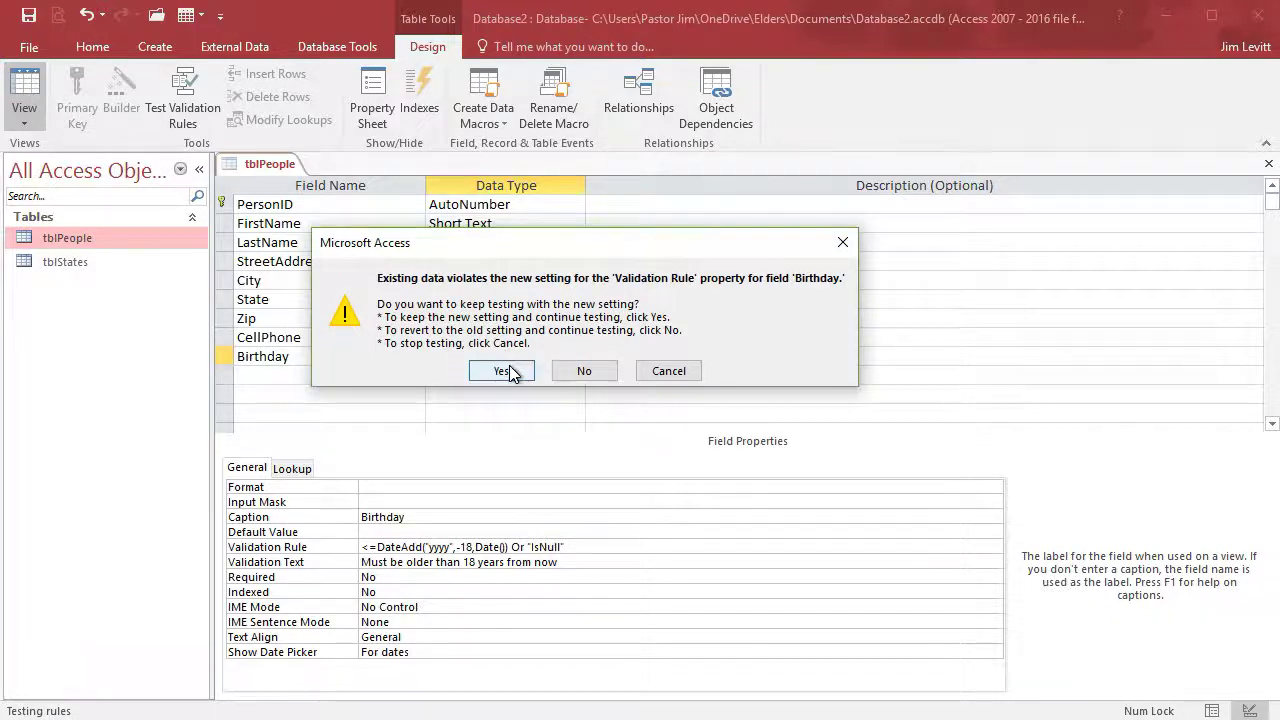
{"action": "left_click", "coordinate": [505, 372]}
- Enter John's Birthday as 1/5/1999
{"action": "left_click", "coordinate": [1069, 205]}
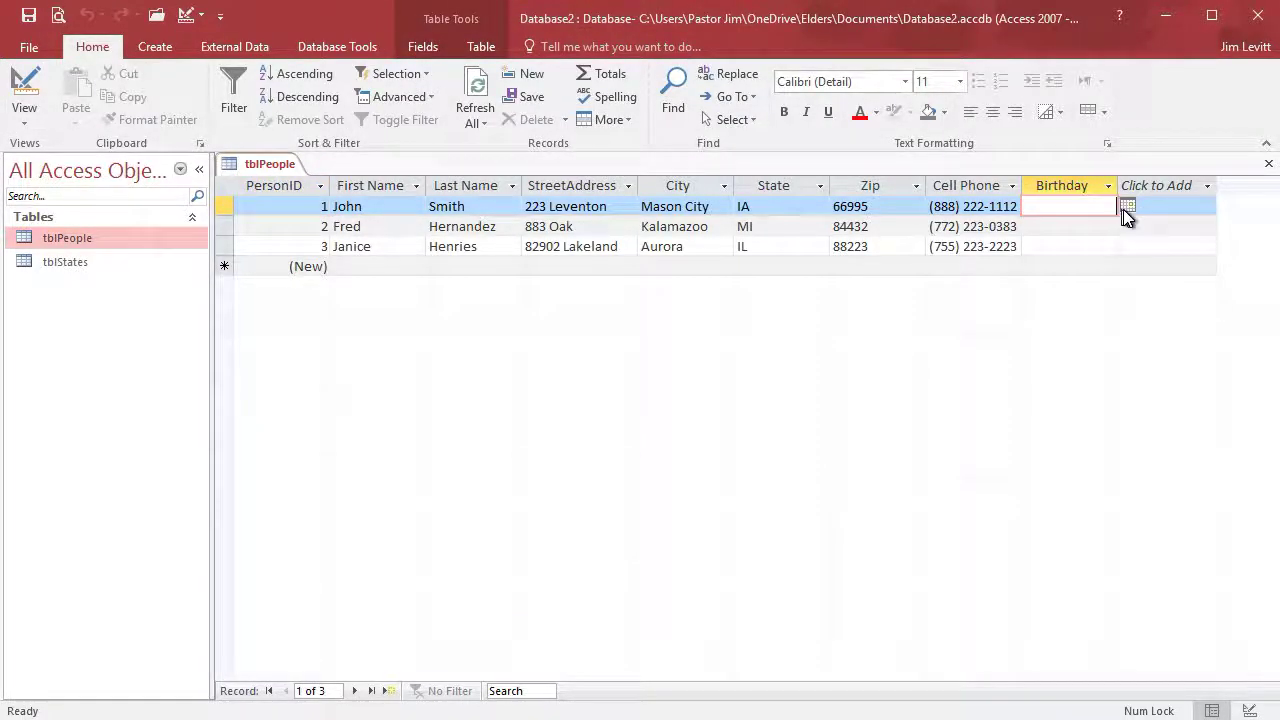
{"action": "left_click", "coordinate": [1128, 207]}
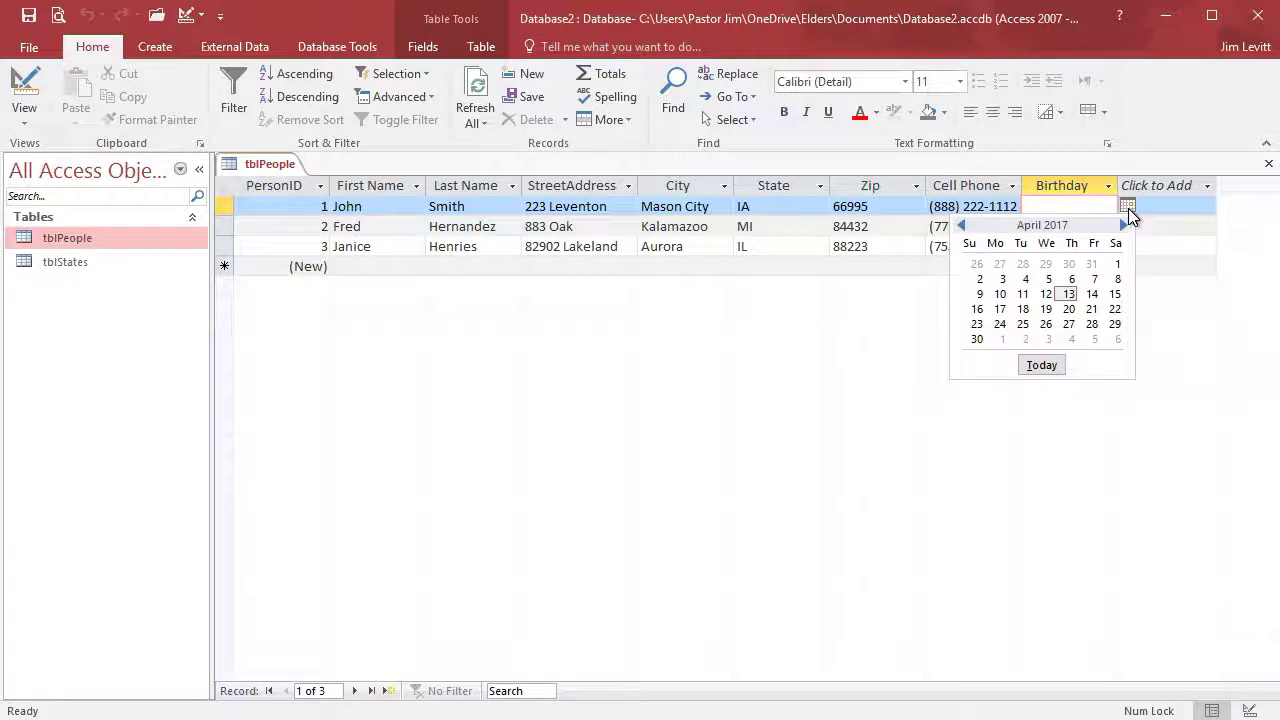
{"action": "left_click", "coordinate": [966, 228]}
{"action": "left_click", "coordinate": [963, 226]}
{"action": "left_click", "coordinate": [963, 226]}
{"action": "left_click", "coordinate": [963, 226]}
{"action": "left_click", "coordinate": [963, 226]}
{"action": "left_click", "coordinate": [963, 226]}
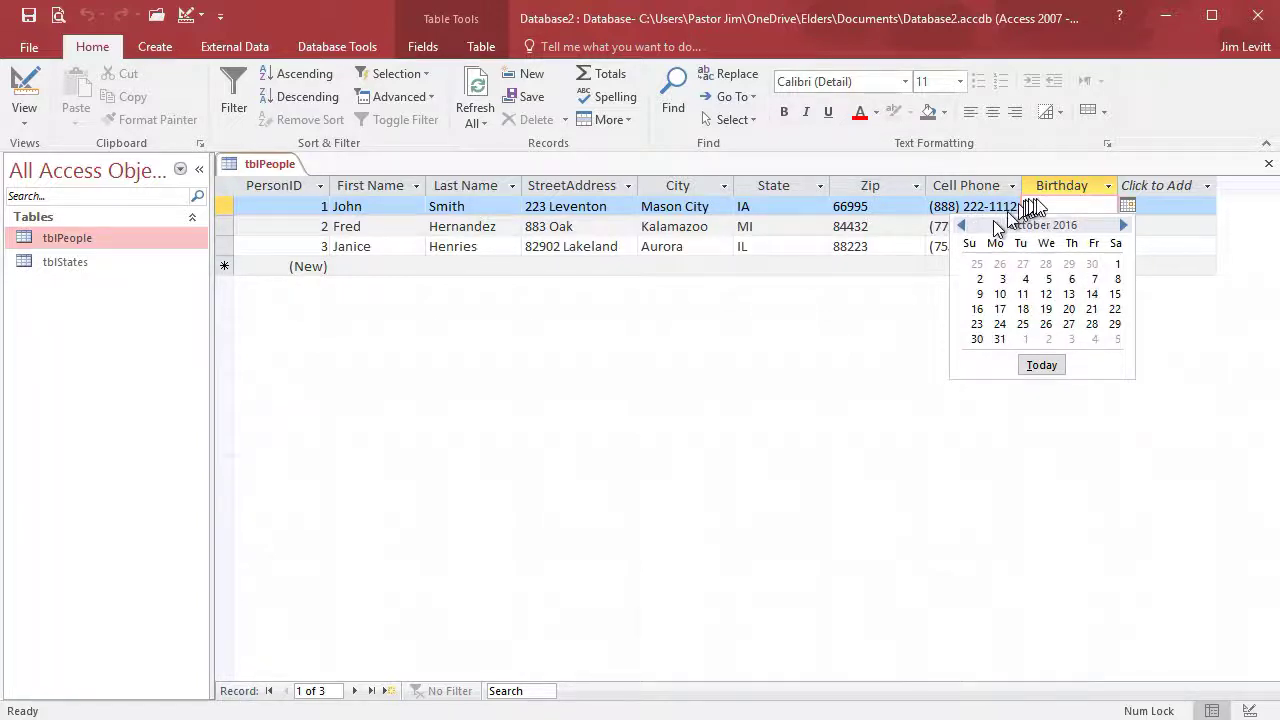
{"action": "left_click", "coordinate": [1057, 207]}
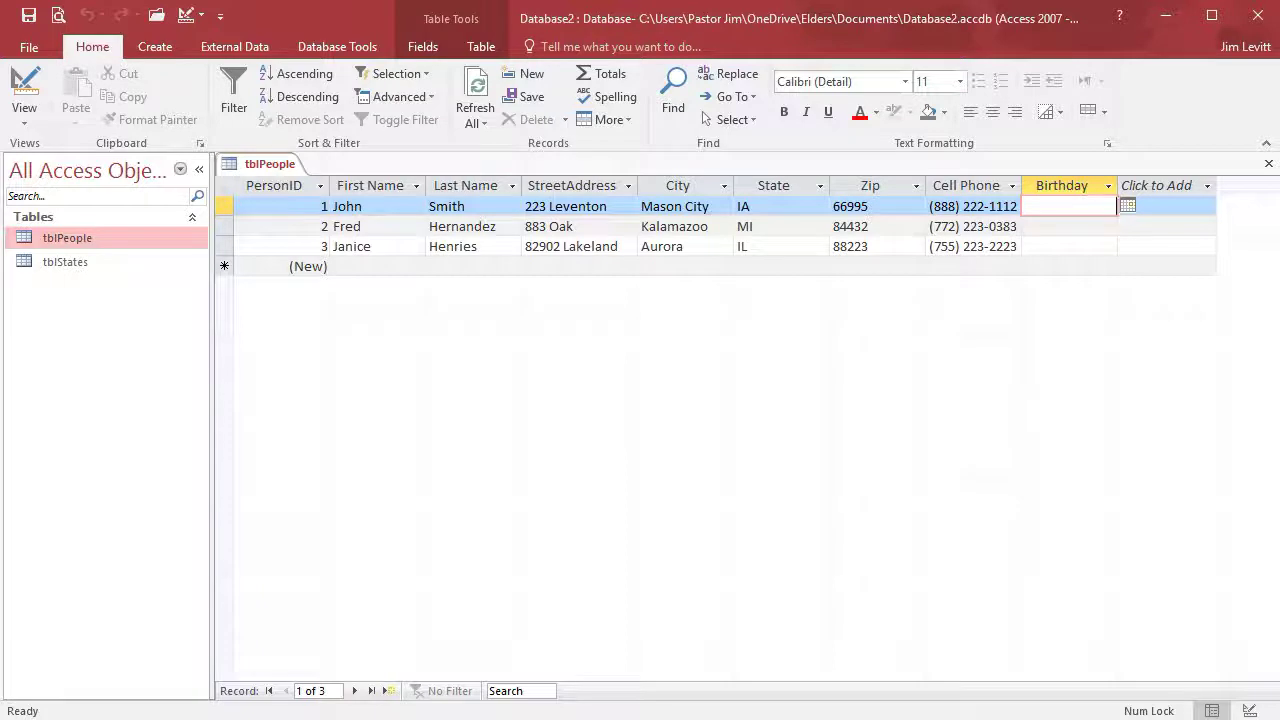
{"action": "type", "text": "1/5/1999"}
{"action": "key", "text": "Tab"}
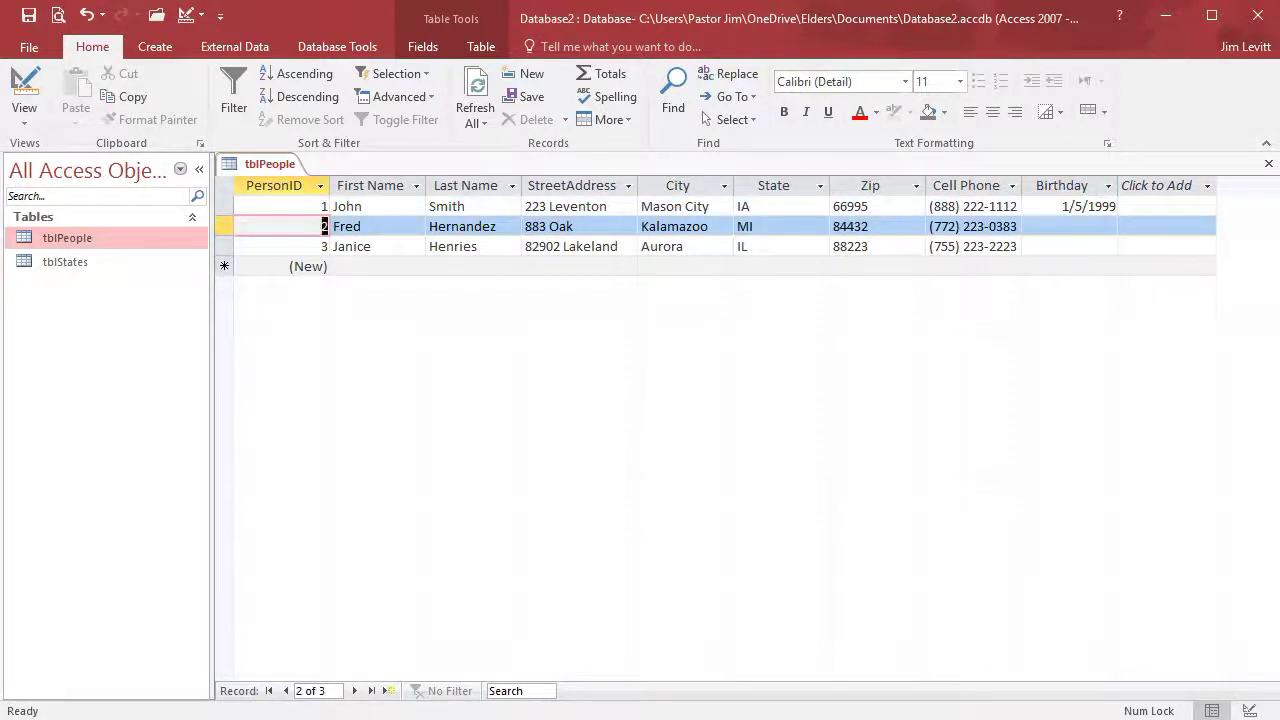
- Test the rule with Fred's Birthday 2/1/15, then correct it to 5/1/1965 after rejection
{"action": "left_click", "coordinate": [1095, 226]}
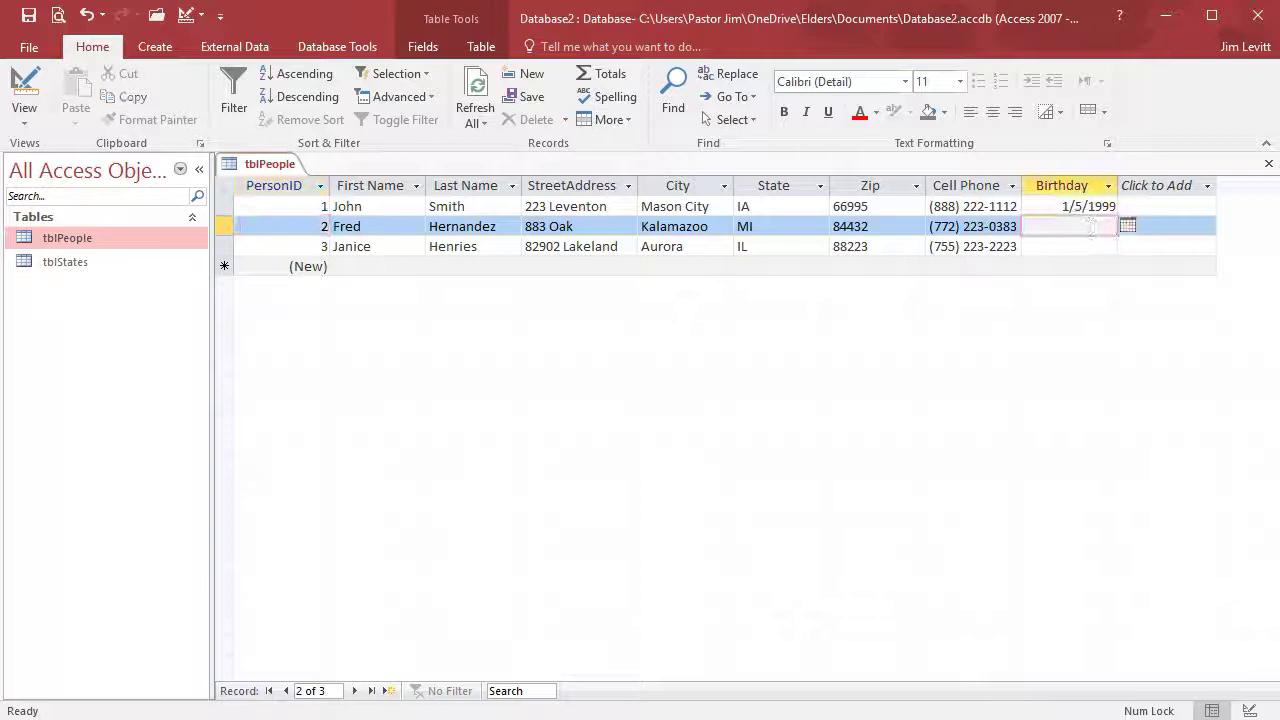
{"action": "type", "text": "2/1"}
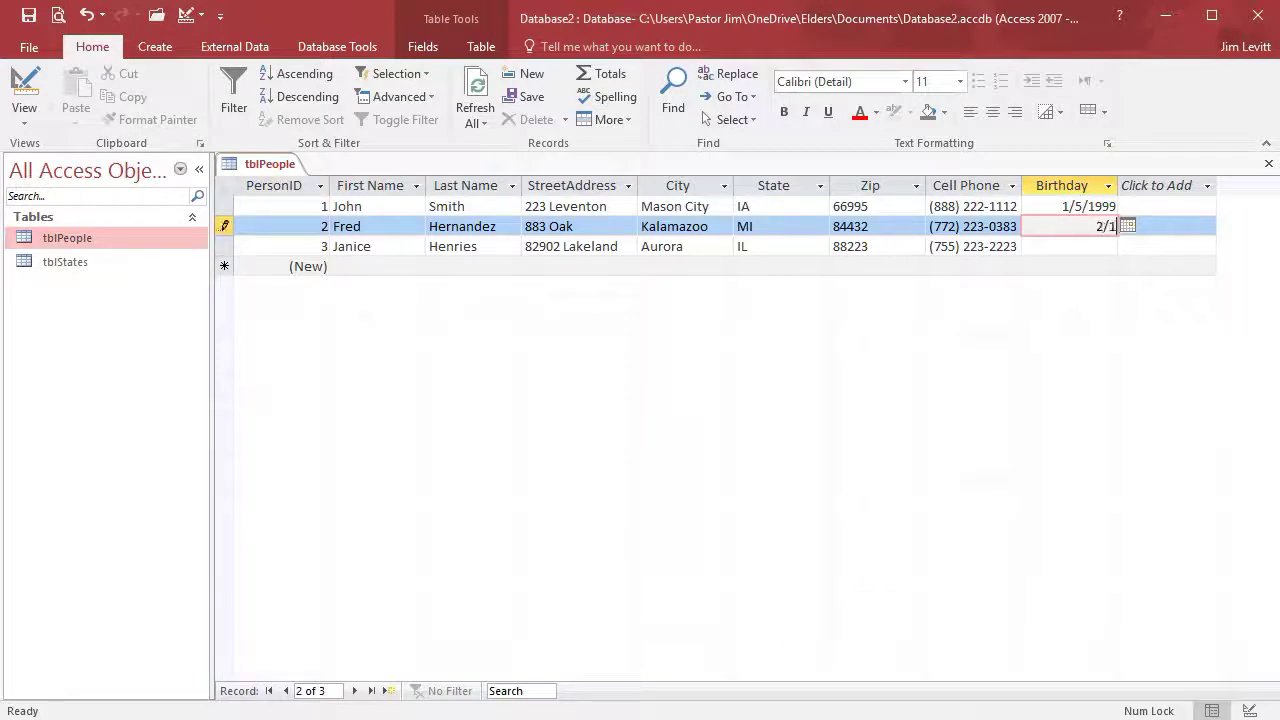
{"action": "type", "text": "/15"}
{"action": "key", "text": "Return"}
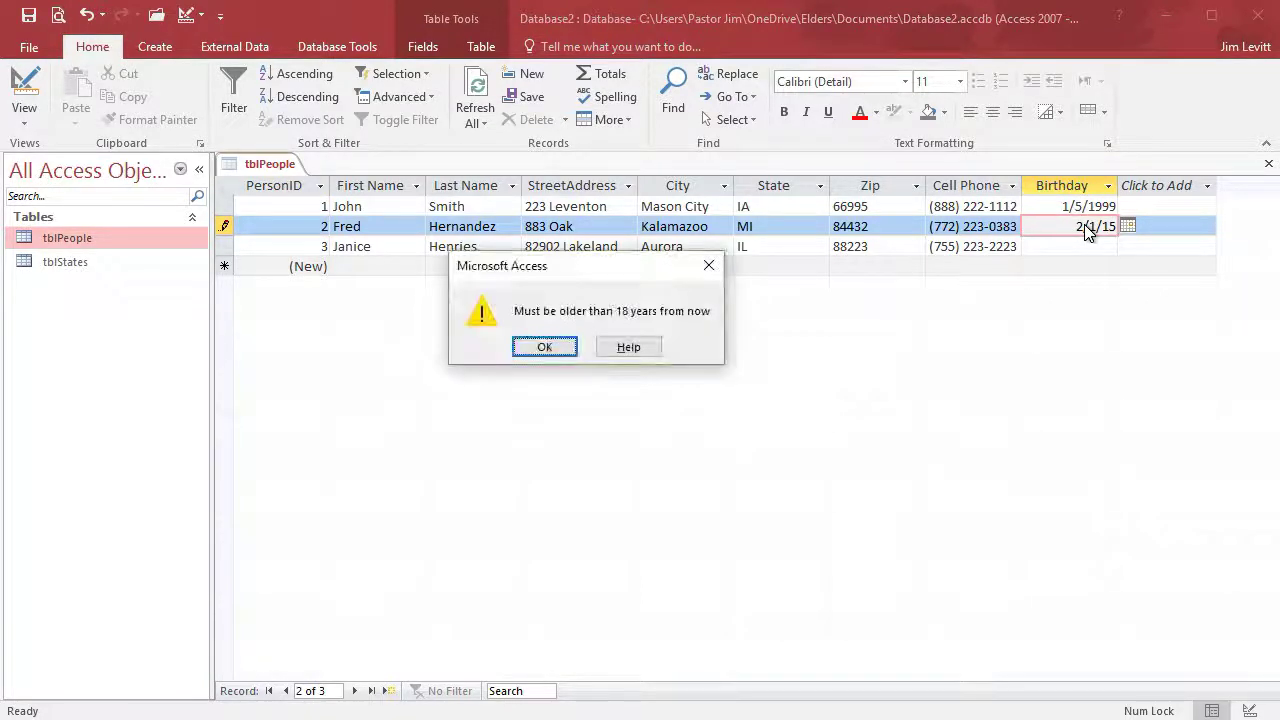
{"action": "left_click", "coordinate": [542, 348]}
{"action": "left_click_drag", "start_coordinate": [1069, 228], "coordinate": [1130, 226]}
{"action": "type", "text": "5"}
{"action": "type", "text": "1"}
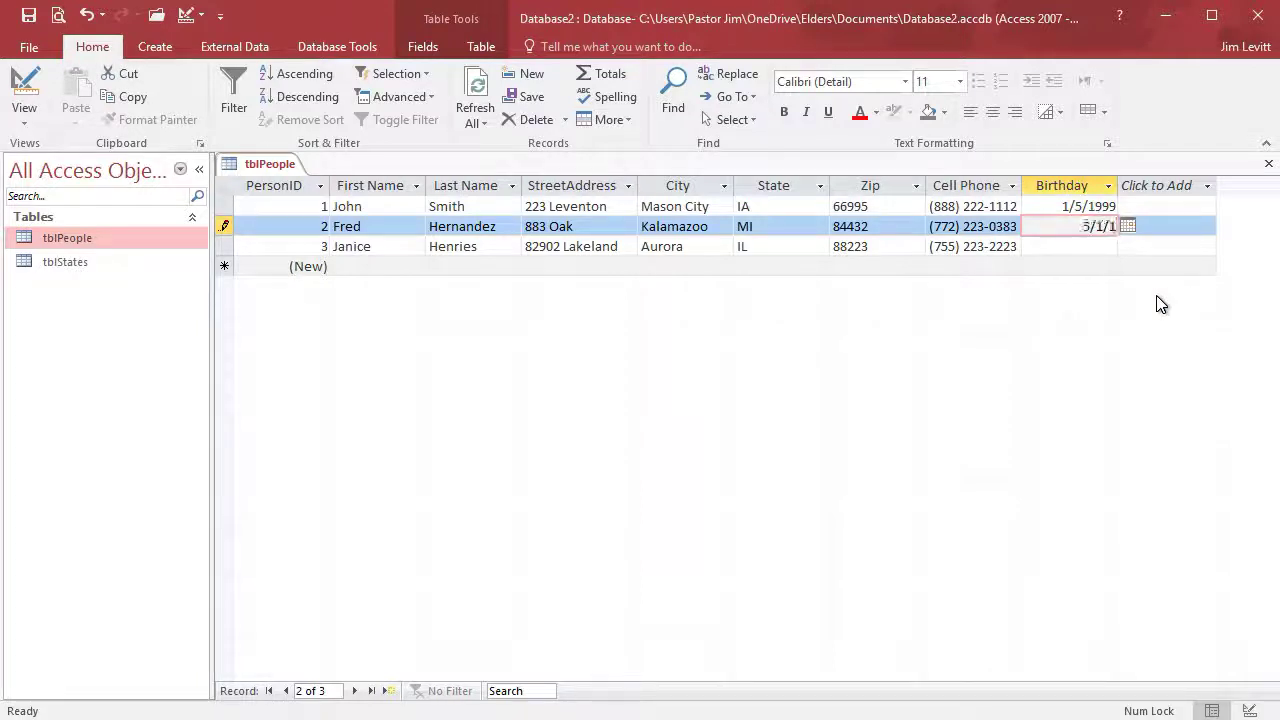
{"action": "type", "text": "965"}
{"action": "key", "text": "Tab"}
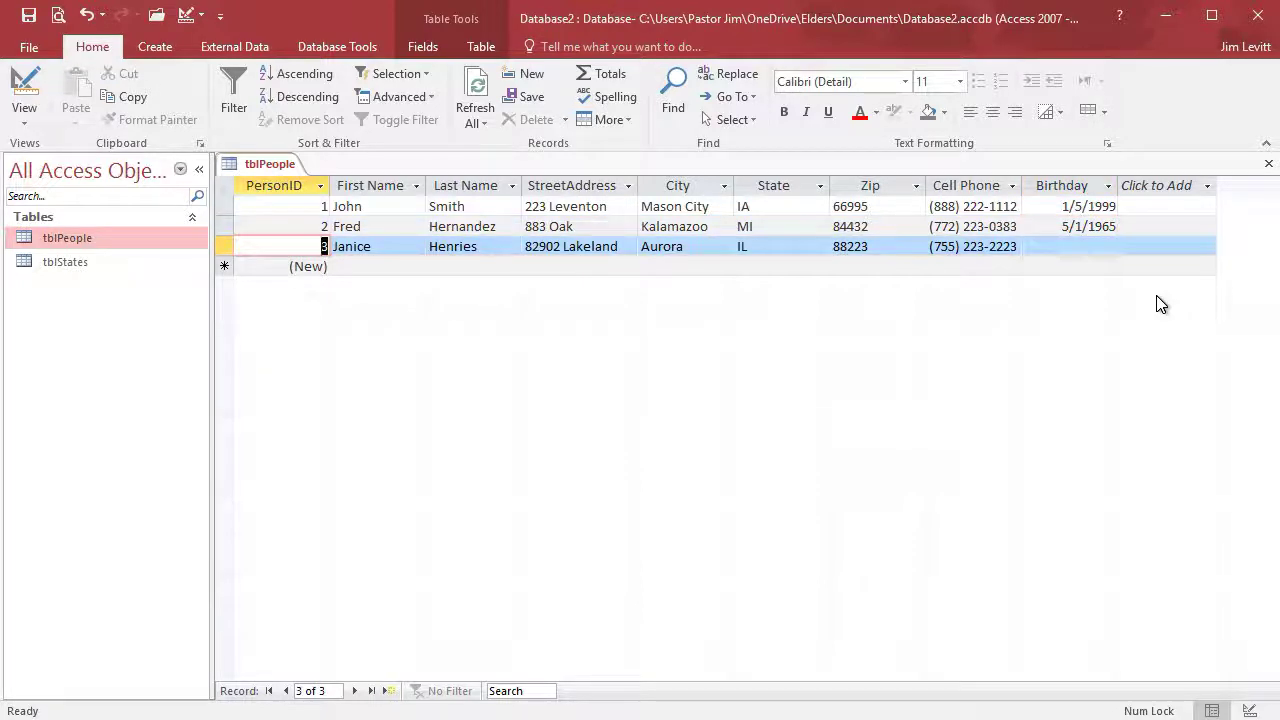
{"action": "left_click", "coordinate": [1092, 248]}
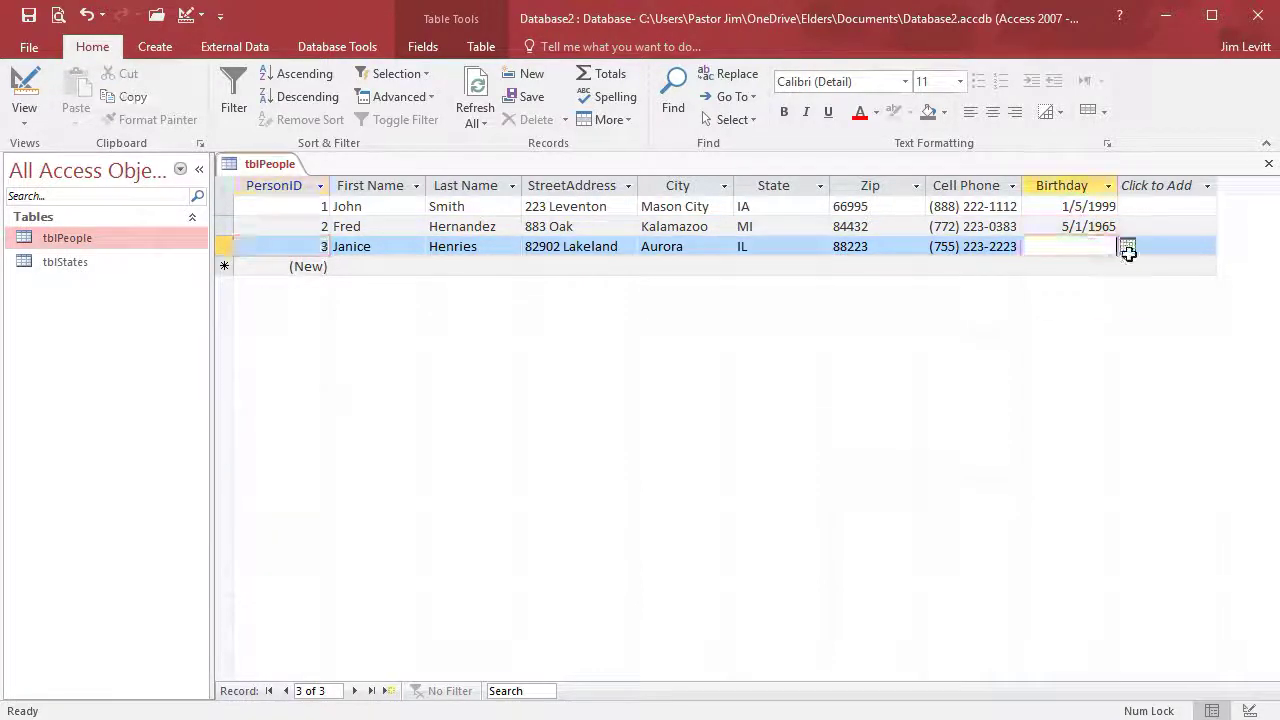
{"action": "key", "text": "Down"}
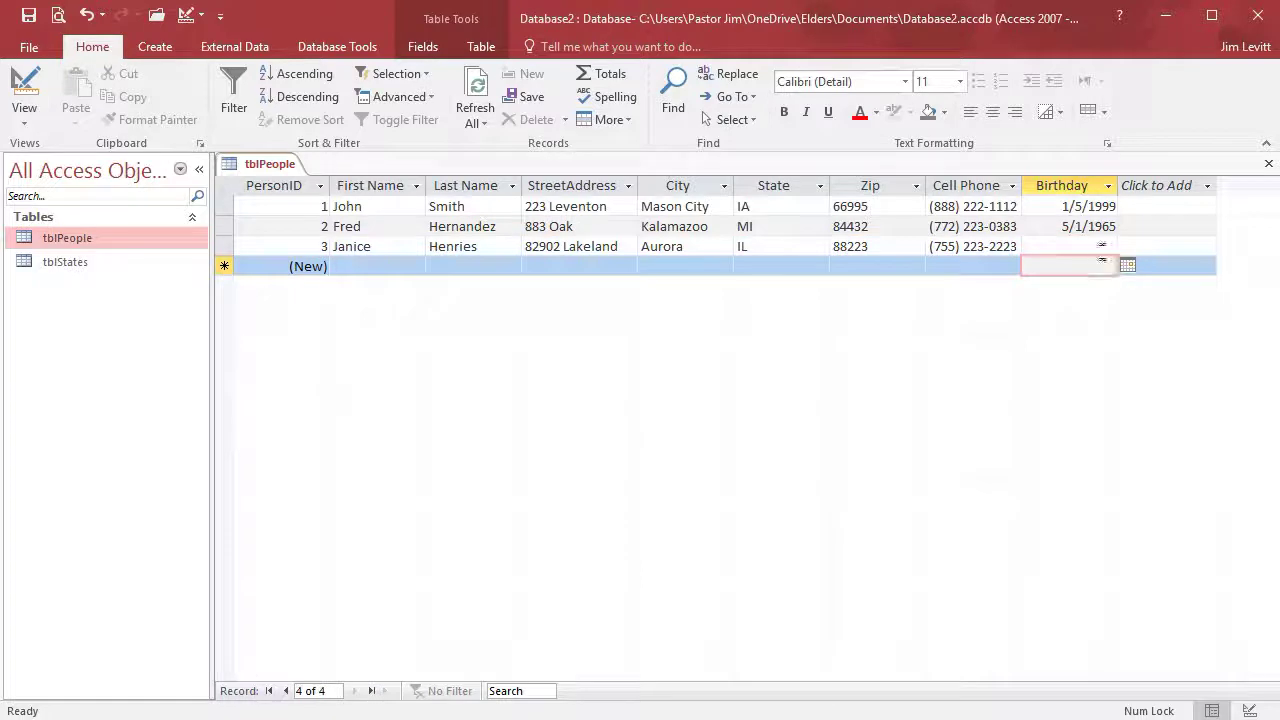
{"action": "key", "text": "Up"}
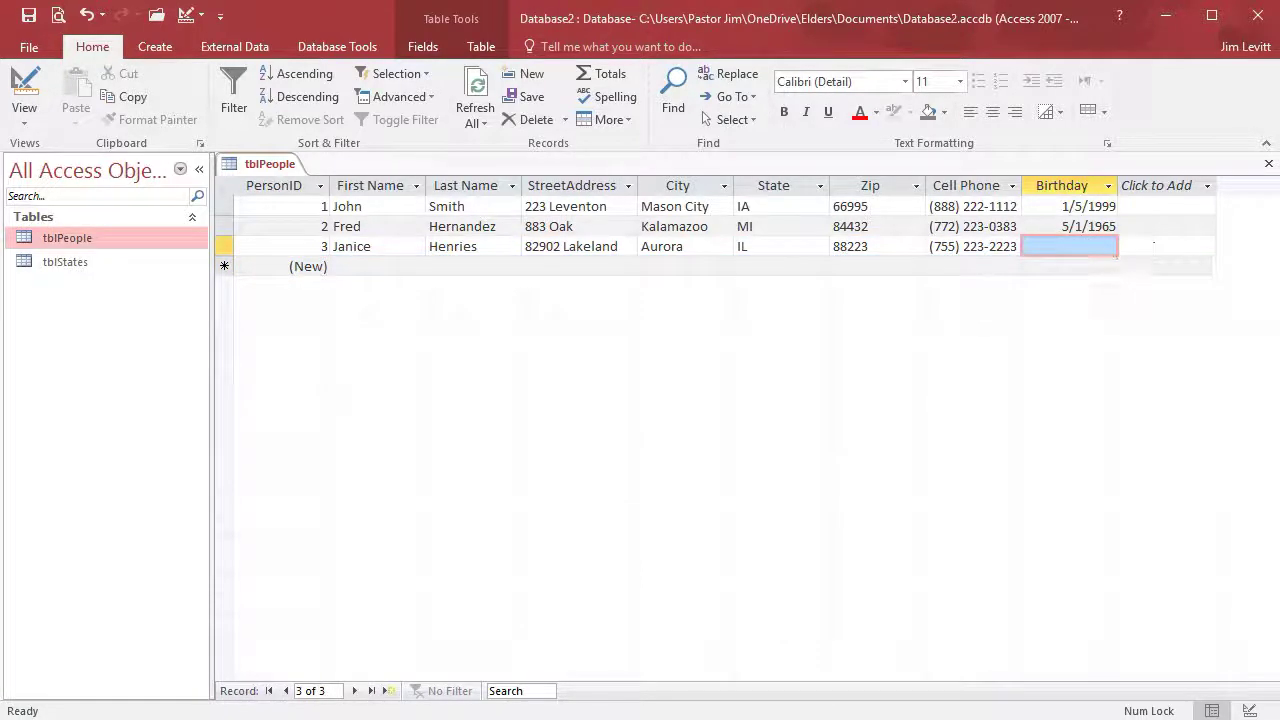
{"action": "key", "text": "F2"}
{"action": "left_click", "coordinate": [1126, 245]}
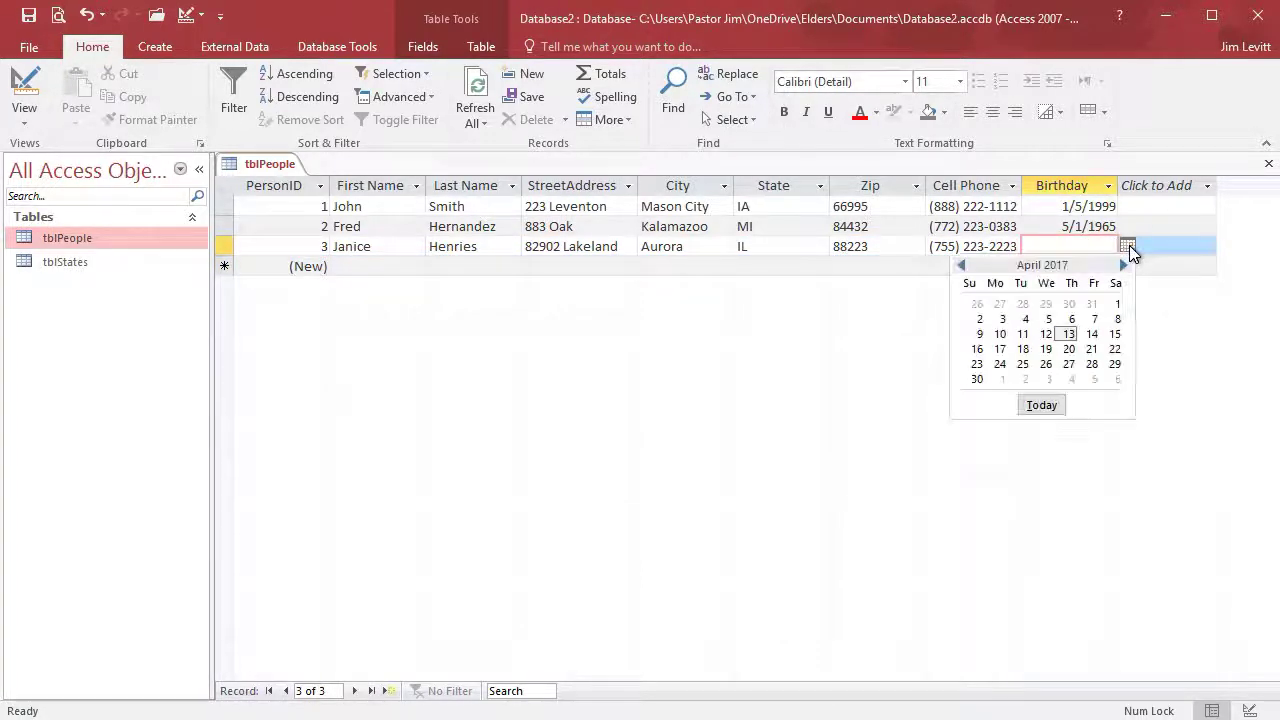
{"action": "left_click", "coordinate": [1021, 334]}
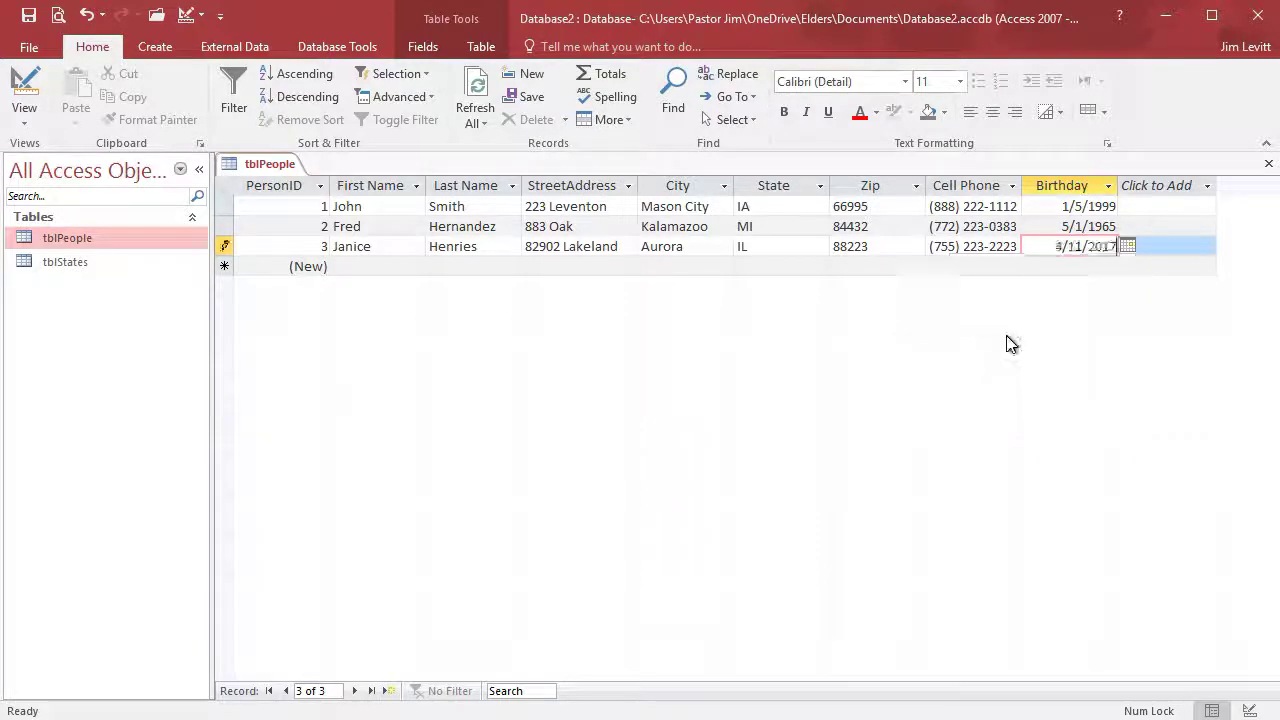
{"action": "left_click", "coordinate": [1088, 266]}
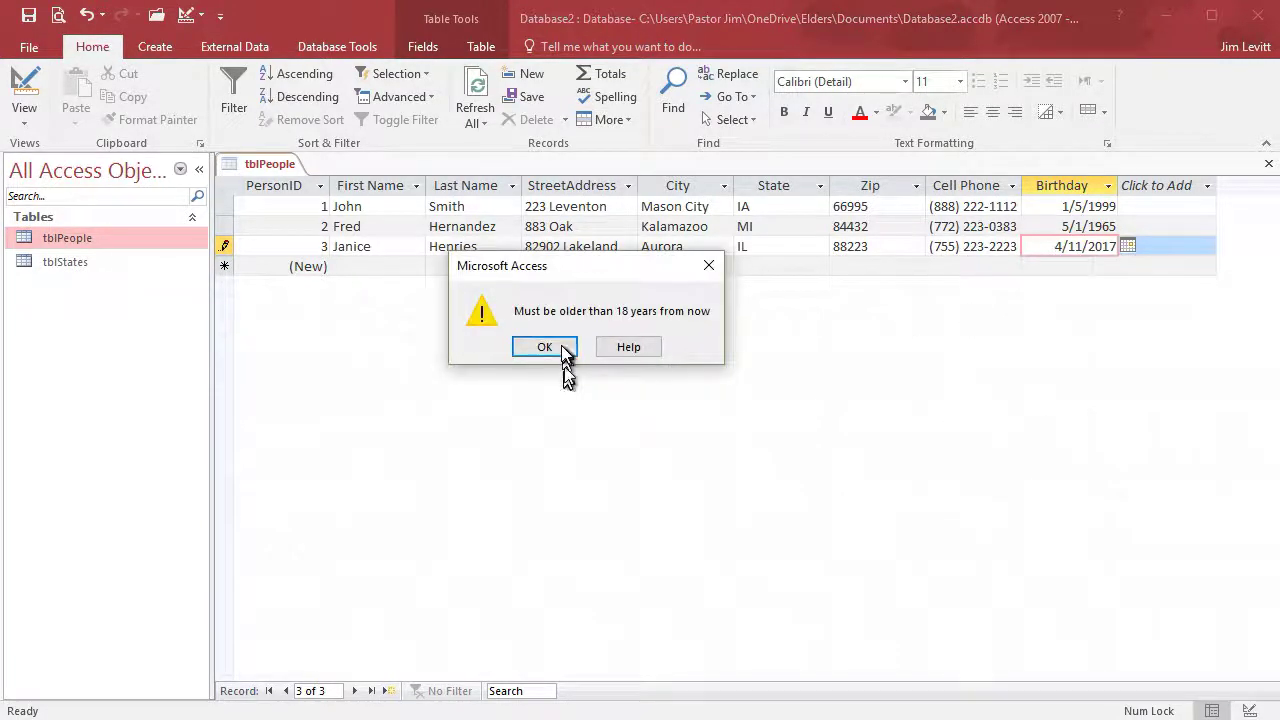
{"action": "left_click", "coordinate": [550, 347]}
{"action": "key", "text": "Escape"}
{"action": "left_click", "coordinate": [1112, 266]}
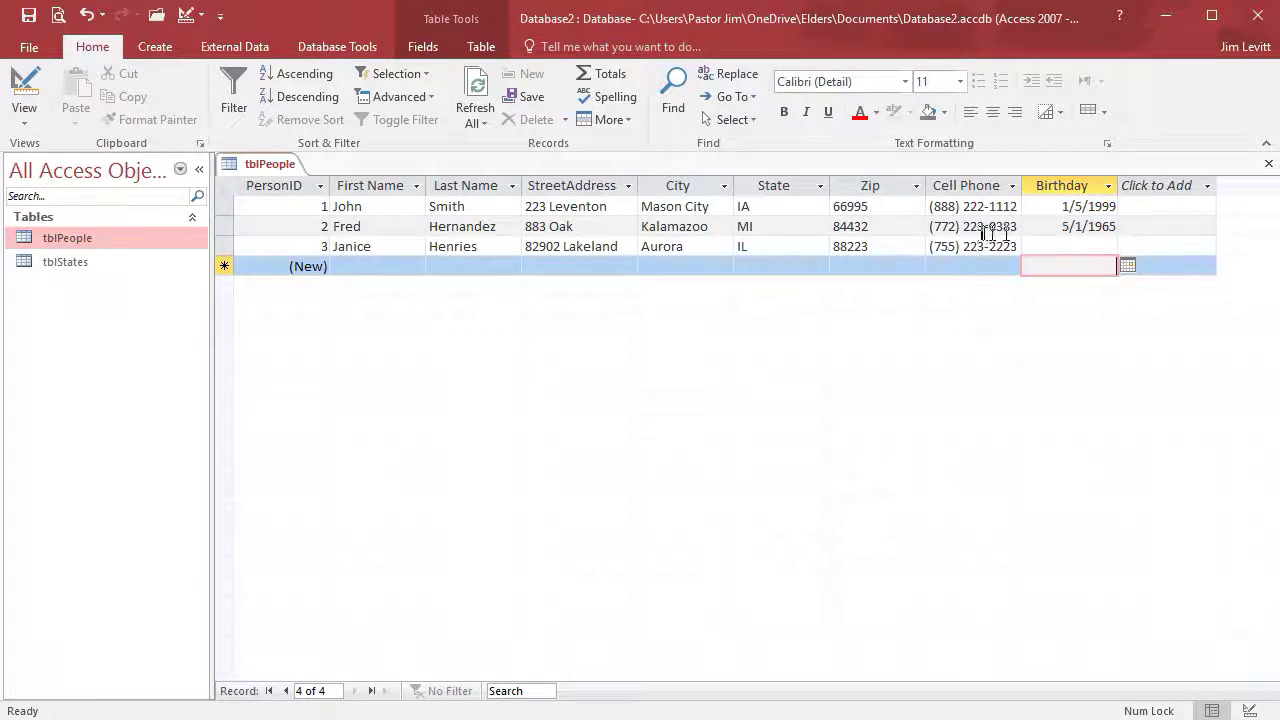
- Reopen tblPeople in Design View and add a BackgroundCheck field in the row below Birthday
{"action": "right_click", "coordinate": [272, 167]}
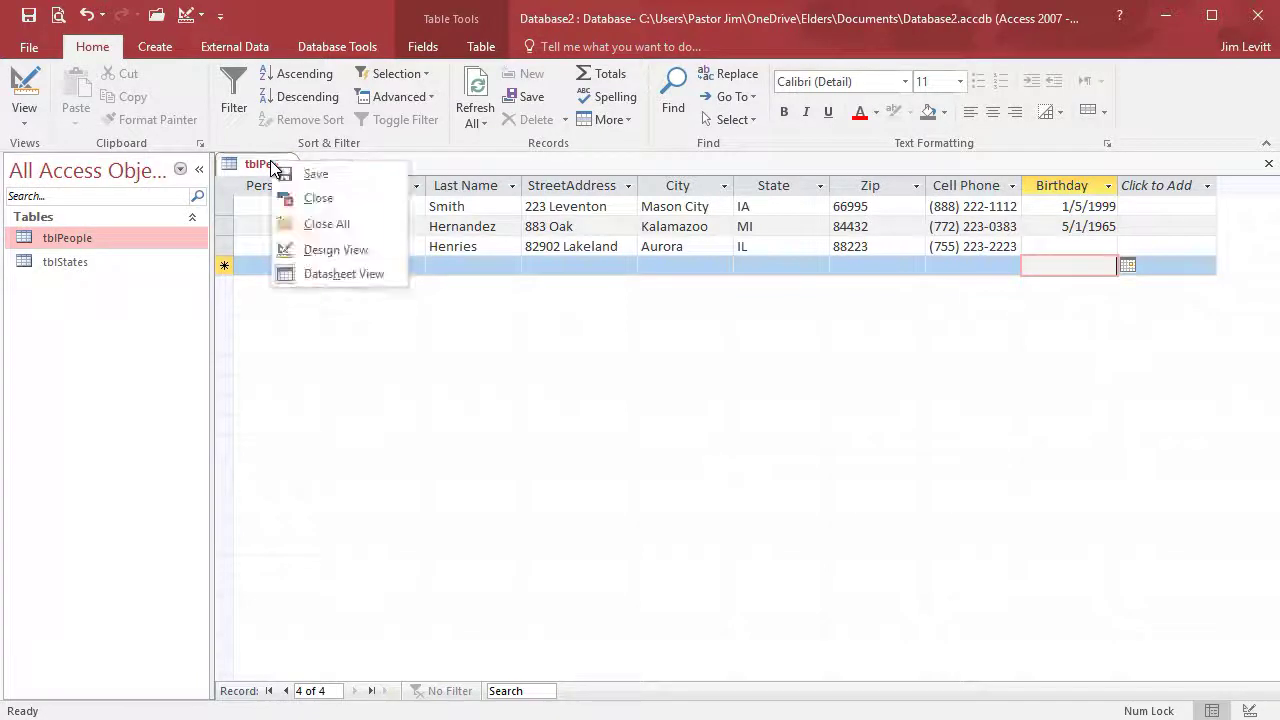
{"action": "left_click", "coordinate": [332, 249]}
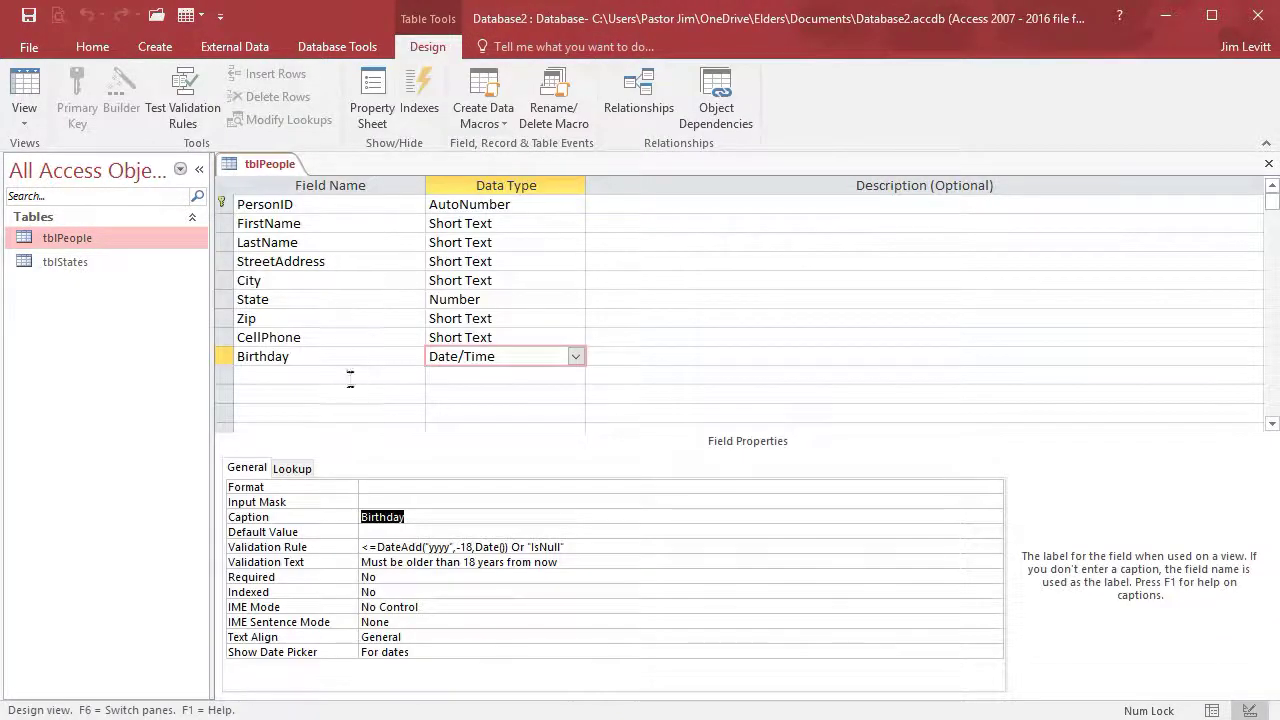
{"action": "left_click", "coordinate": [352, 376]}
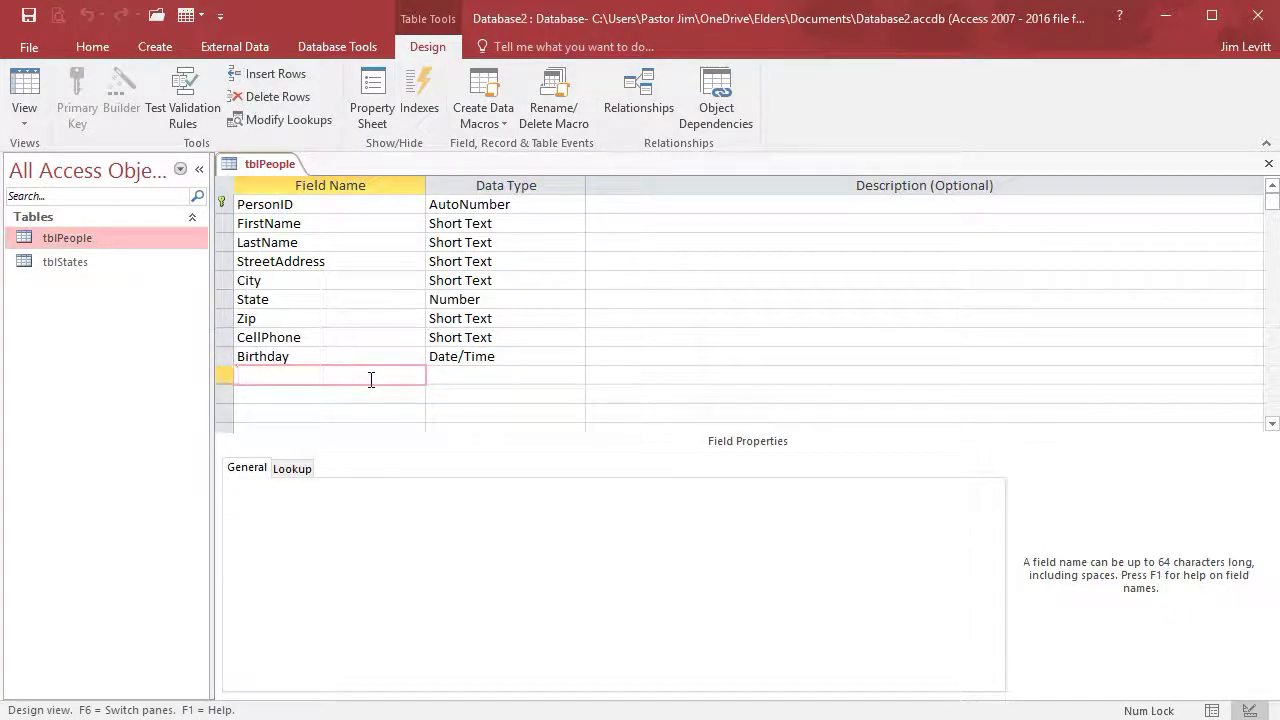
{"action": "type", "text": "BackgroundCheck"}
{"action": "key", "text": "Tab"}
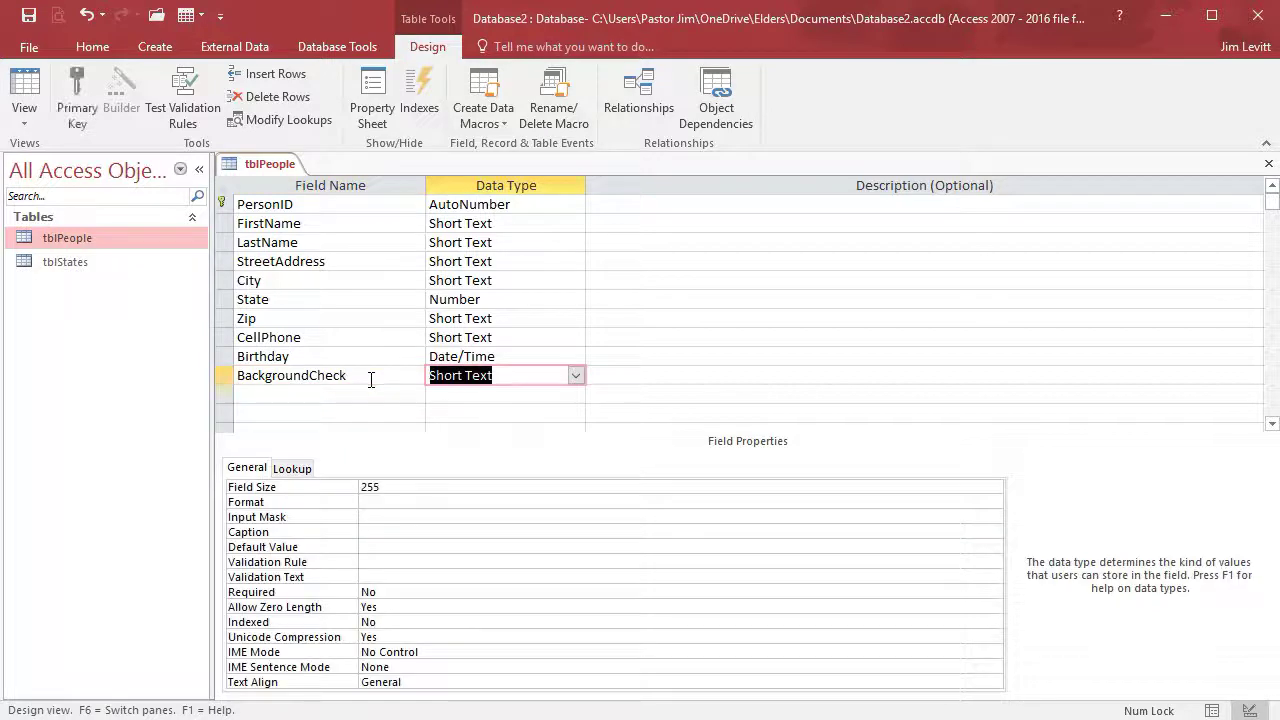
- Set BackgroundCheck to the Yes/No data type with Yes/No format and caption 'Background Check?'
{"action": "left_click", "coordinate": [576, 376]}
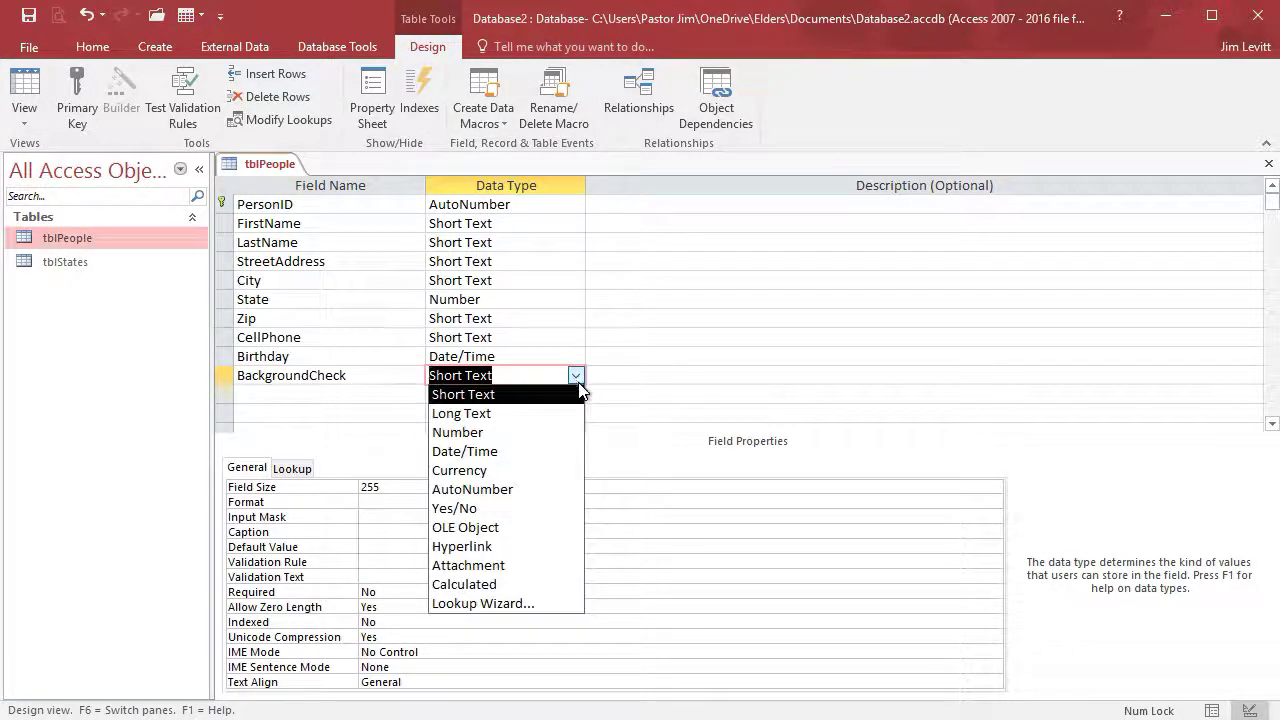
{"action": "left_click", "coordinate": [511, 508]}
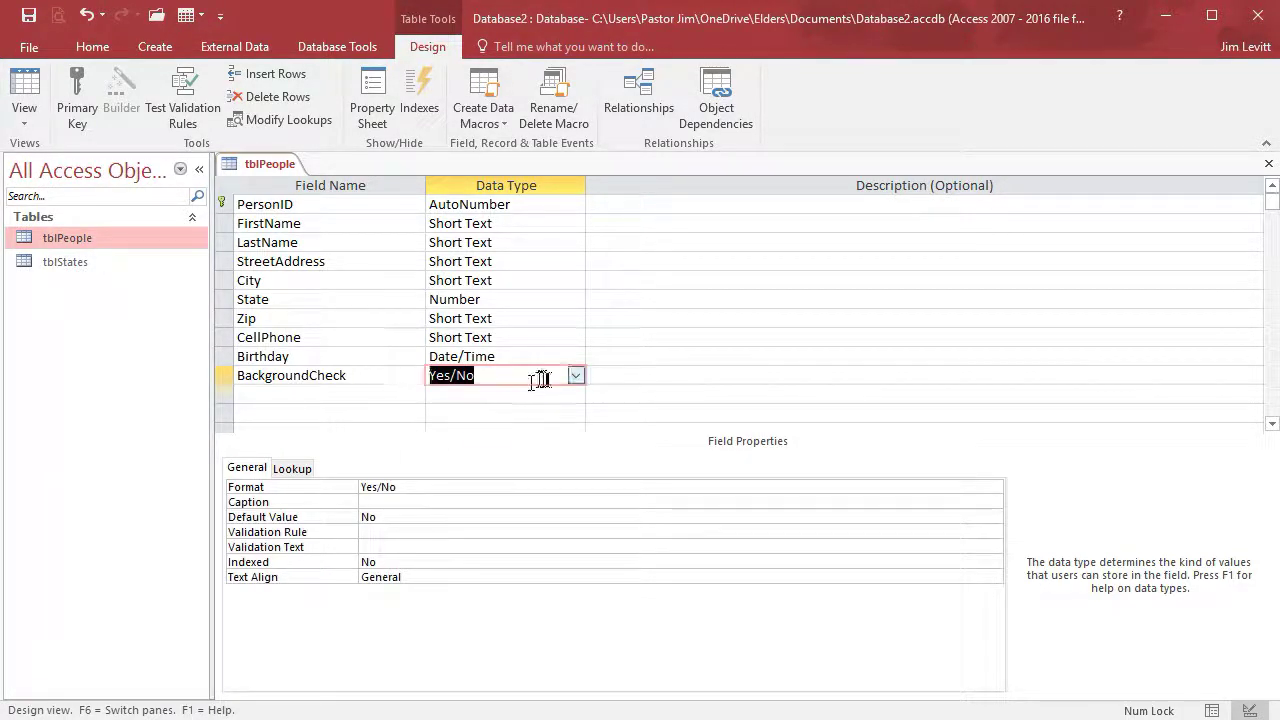
{"action": "left_click", "coordinate": [448, 487]}
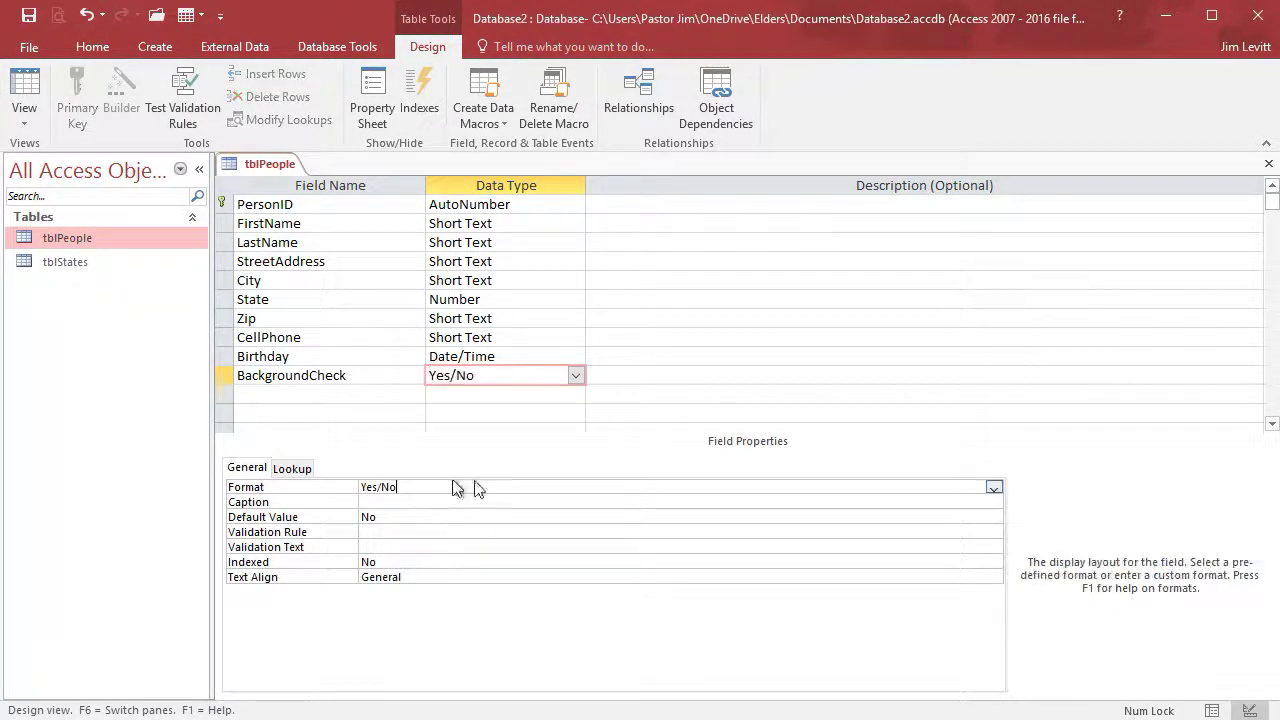
{"action": "left_click", "coordinate": [993, 487]}
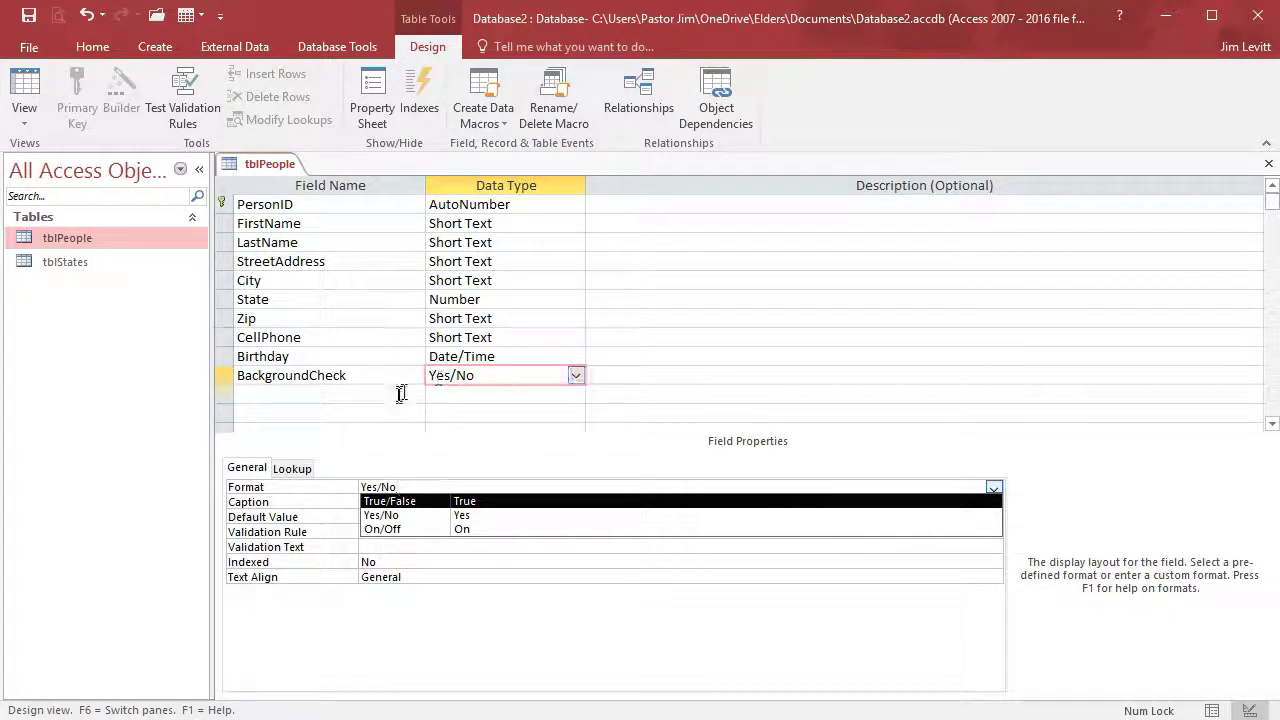
{"action": "left_click", "coordinate": [451, 395]}
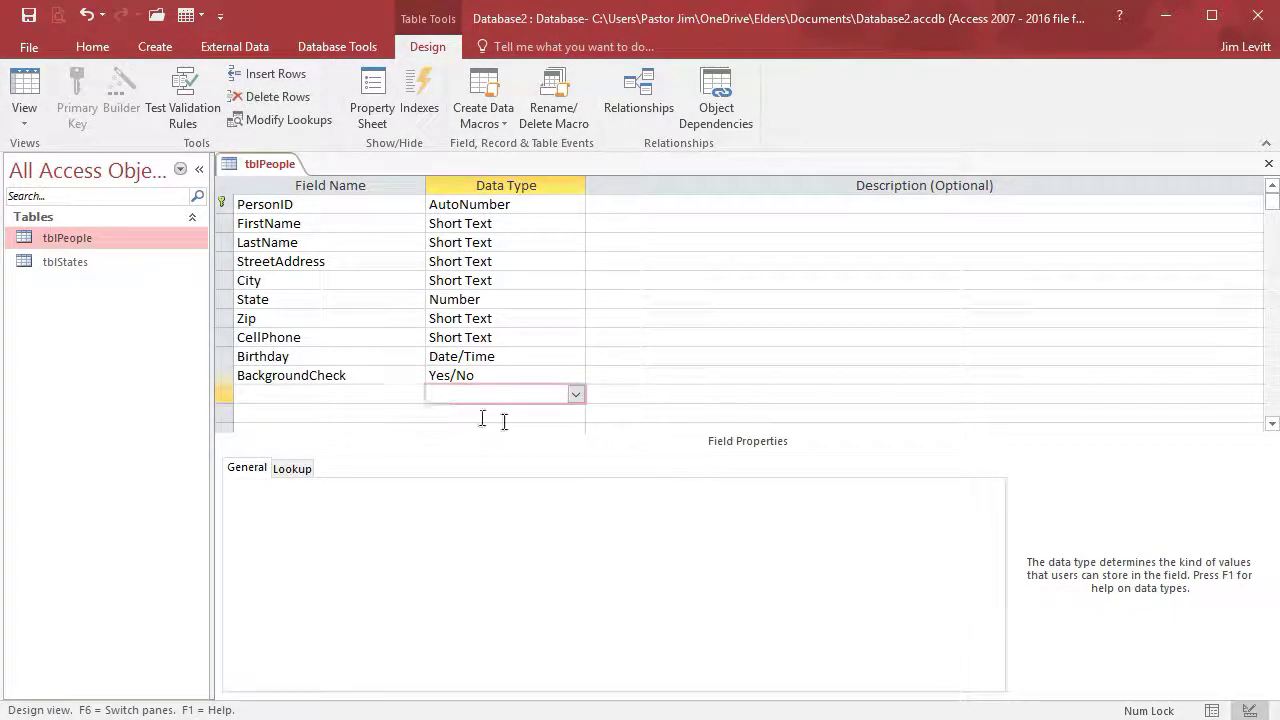
{"action": "left_click", "coordinate": [499, 375]}
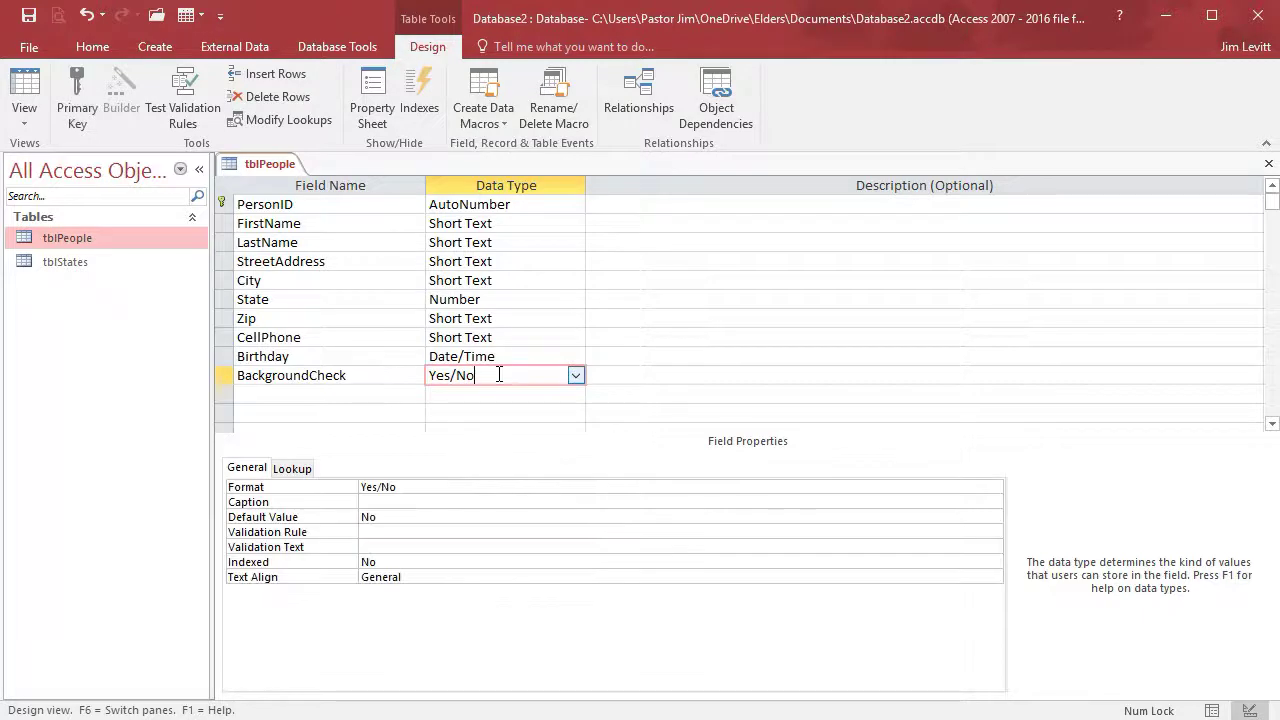
{"action": "left_click", "coordinate": [392, 502]}
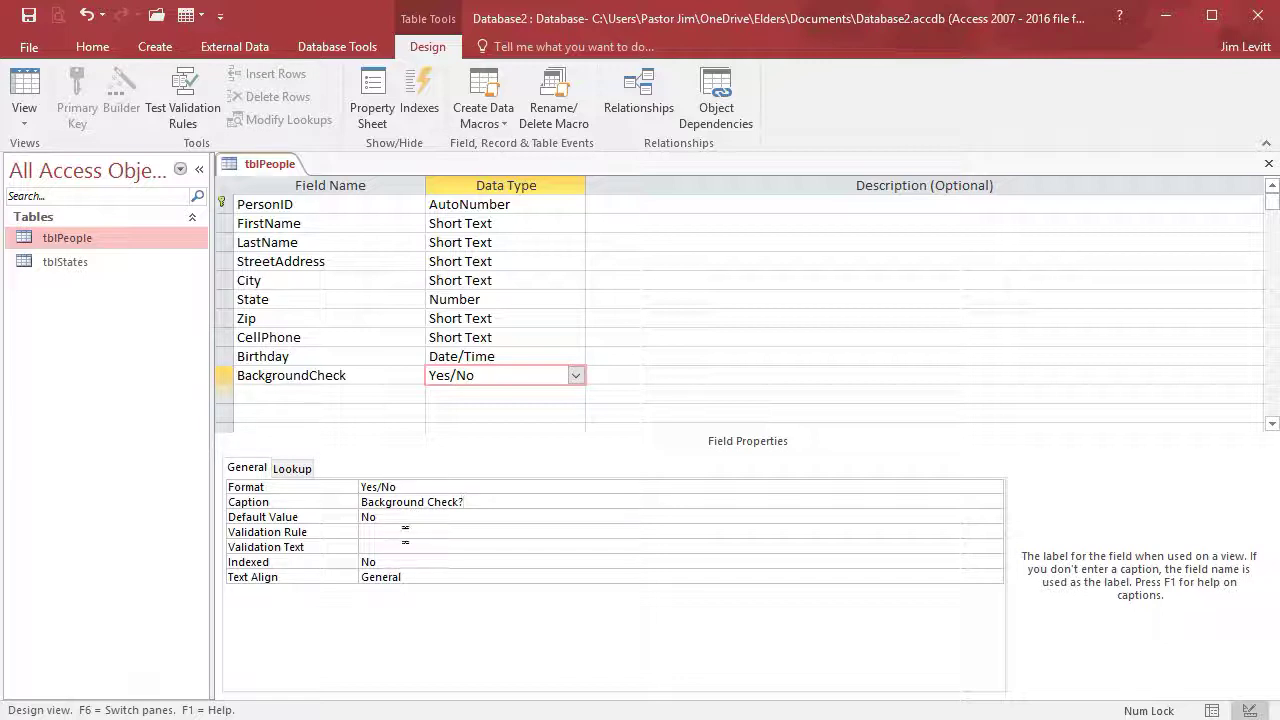
{"action": "left_click", "coordinate": [510, 393]}
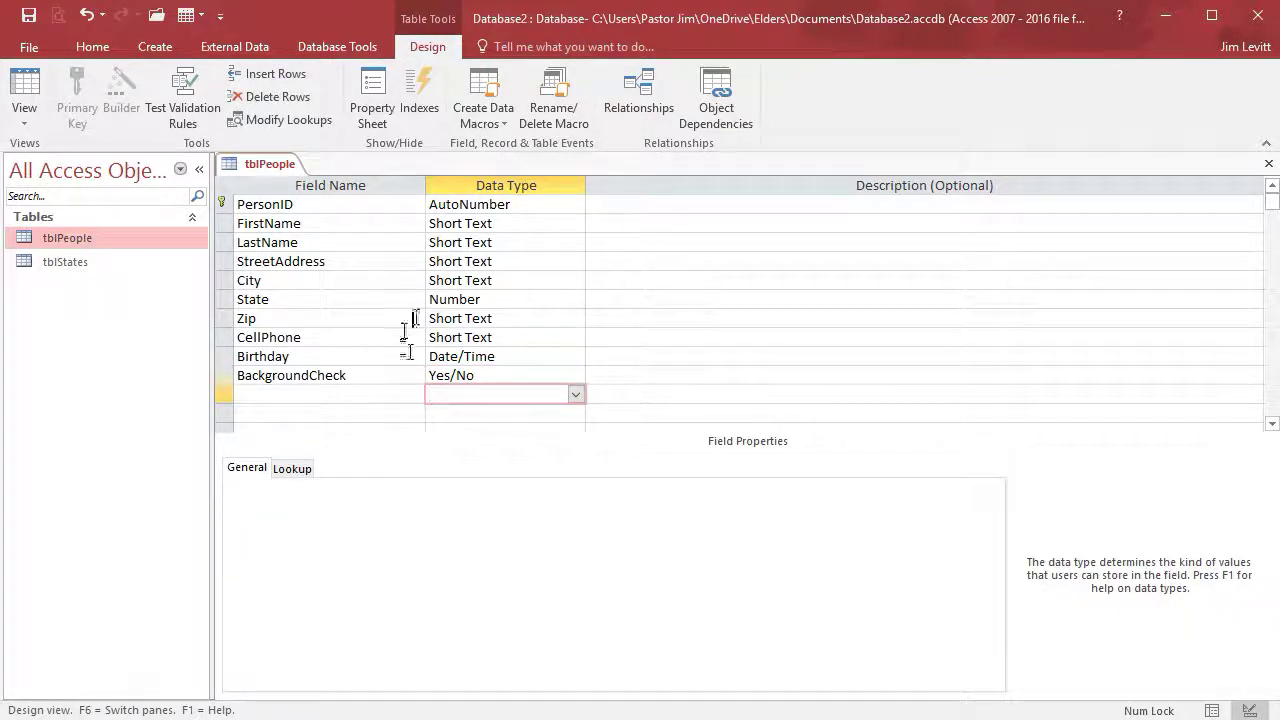
- Save the design and tick the Background box for John, Fred and Janice in the datasheet
{"action": "left_click", "coordinate": [22, 90]}
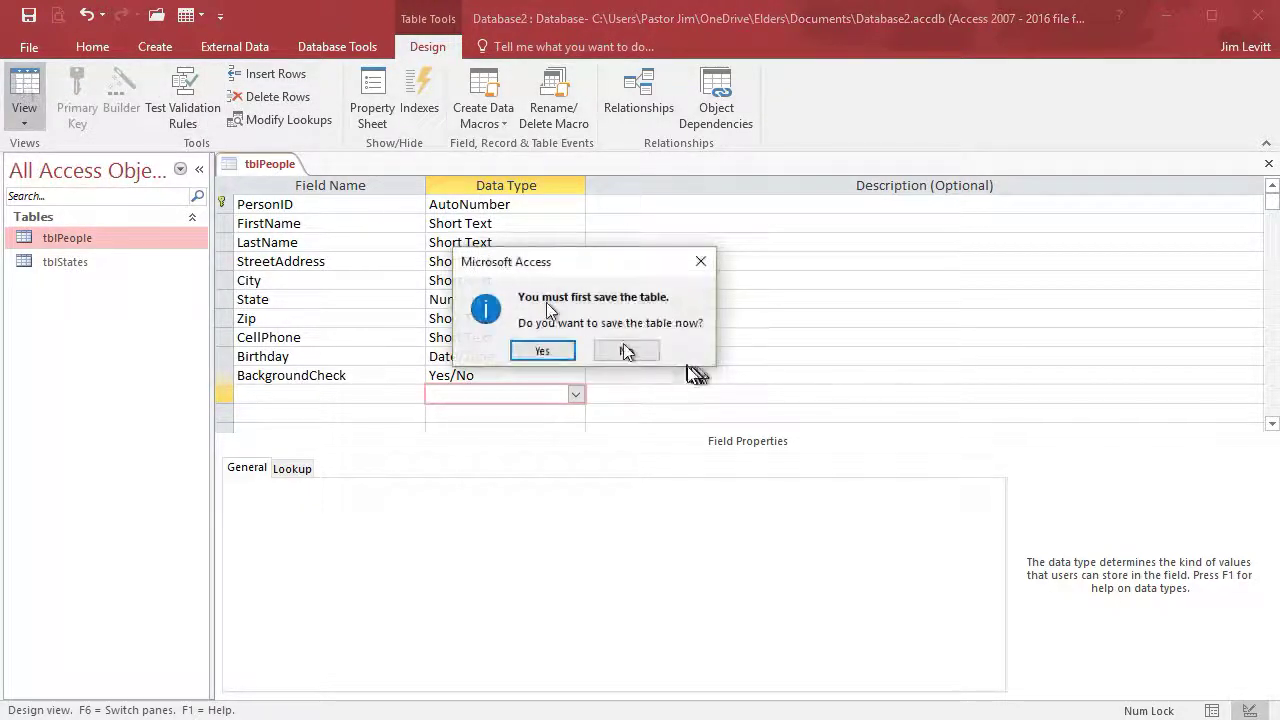
{"action": "left_click", "coordinate": [541, 350]}
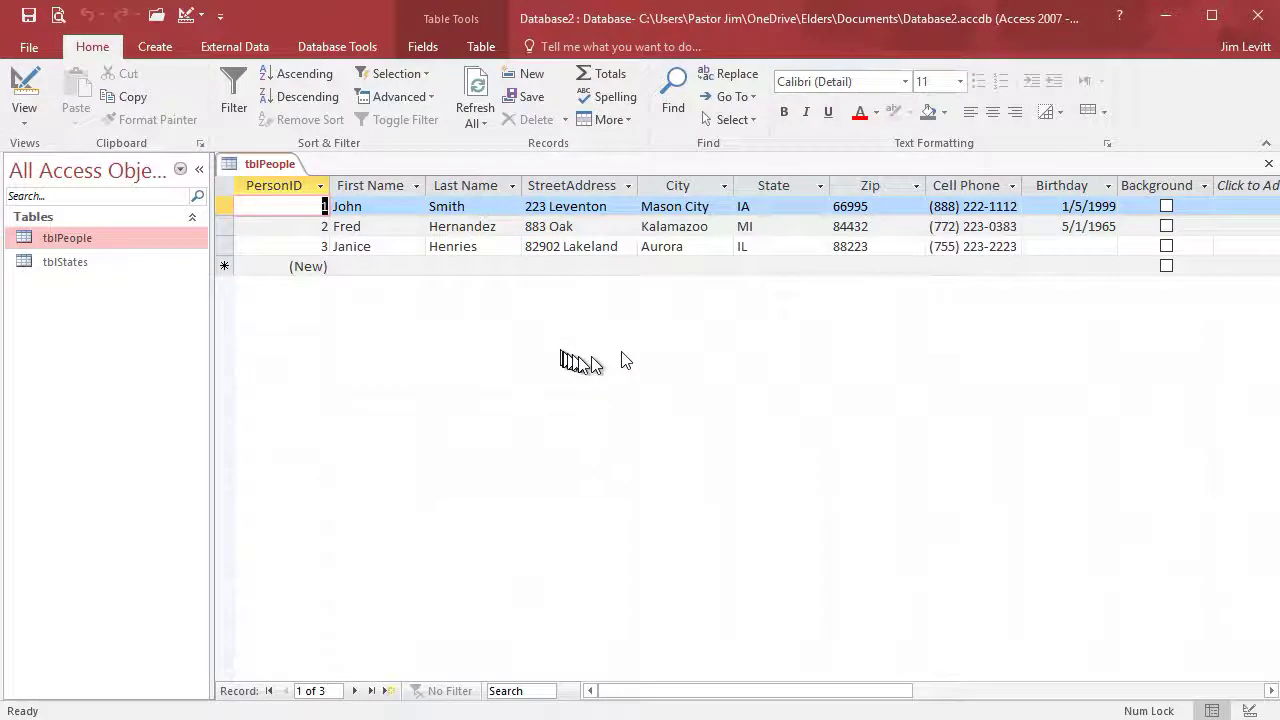
{"action": "left_click", "coordinate": [1166, 207]}
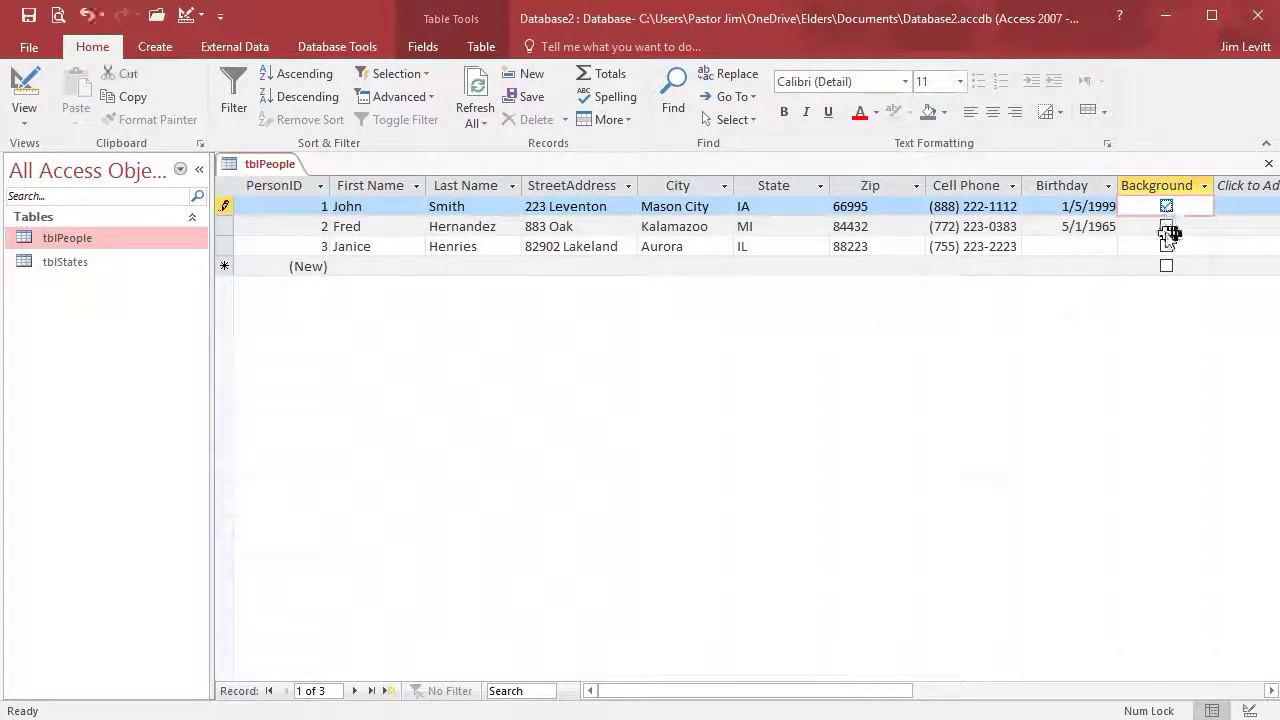
{"action": "left_click", "coordinate": [1168, 228]}
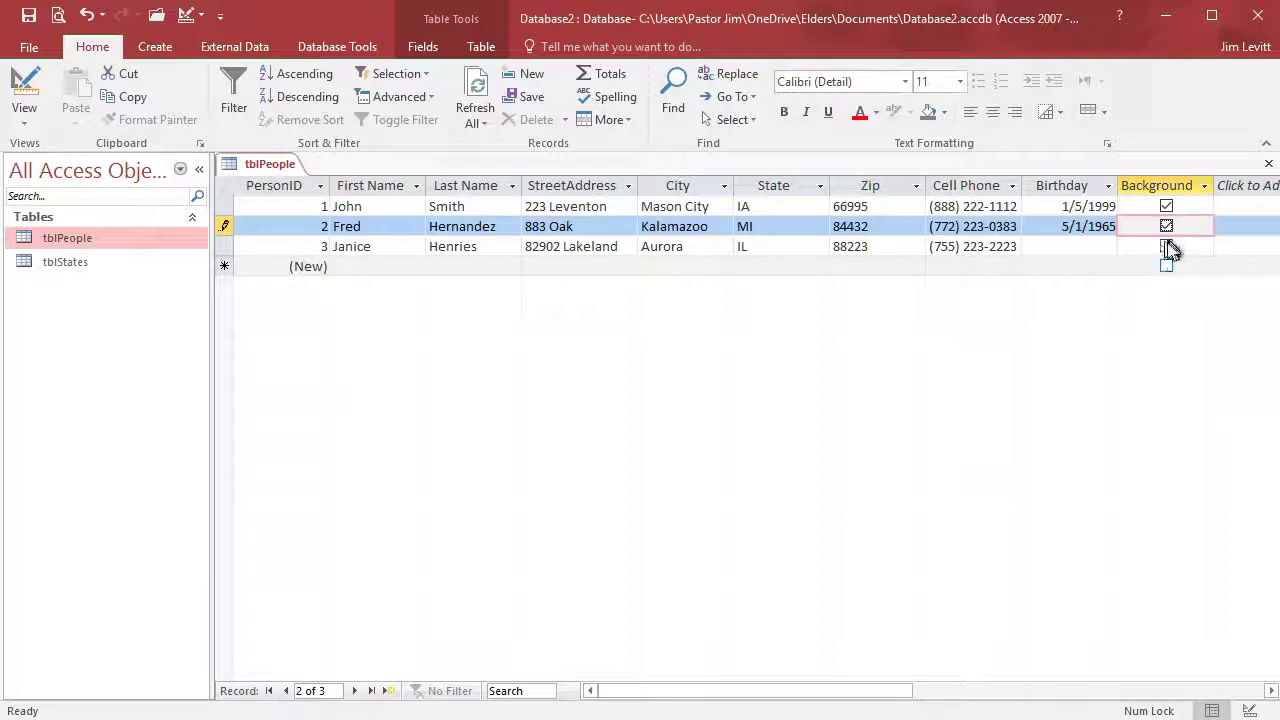
{"action": "left_click", "coordinate": [1166, 247]}
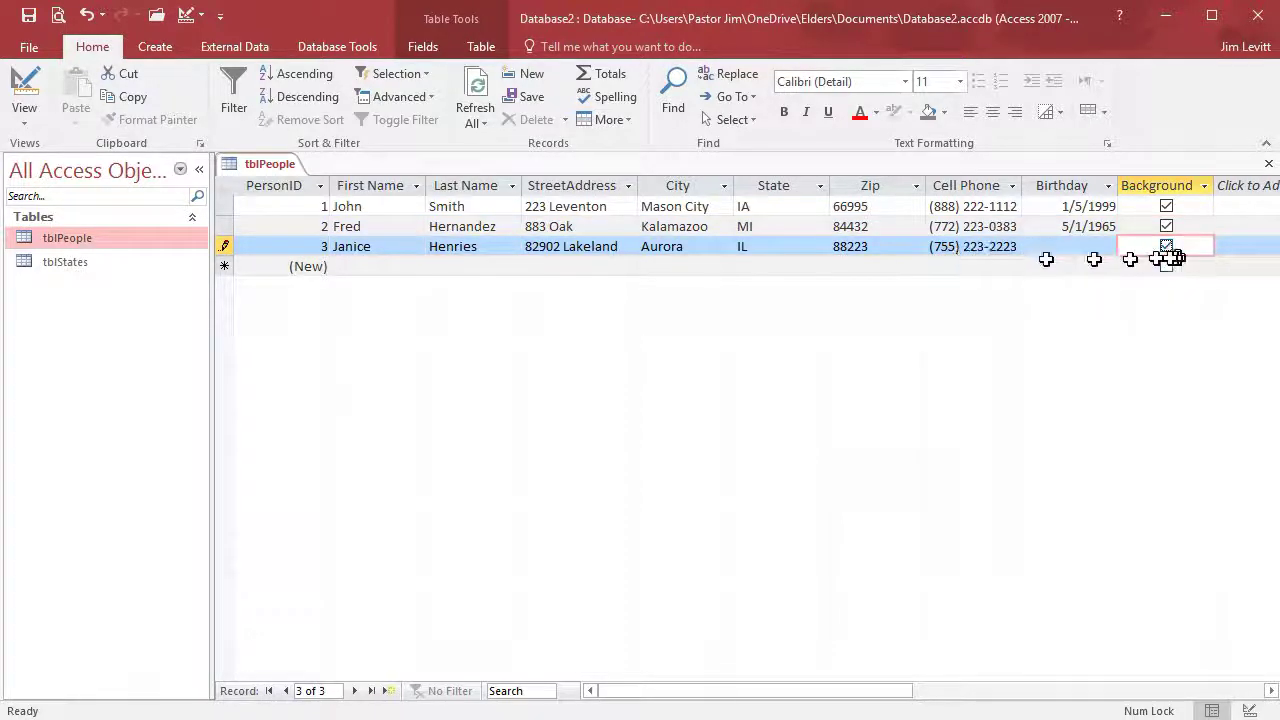